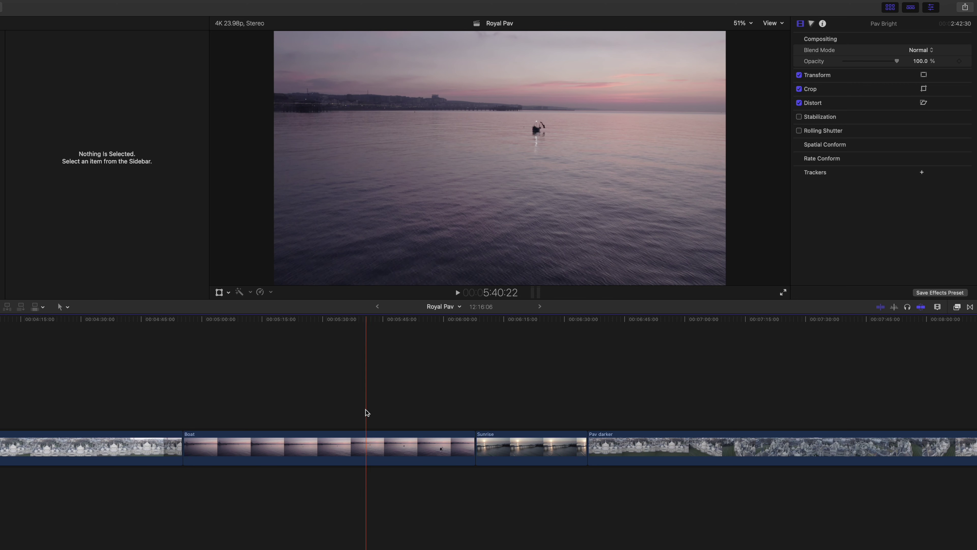
- Move the connected Pav Bright clip down into the primary storyline, directly in front of the Pav darker clip
{"action": "scroll", "coordinate": [337, 409], "scroll_direction": "left", "scroll_amount": 2}
{"action": "scroll", "coordinate": [337, 409], "scroll_direction": "left", "scroll_amount": 10}
{"action": "scroll", "coordinate": [164, 408], "scroll_direction": "left", "scroll_amount": 3}
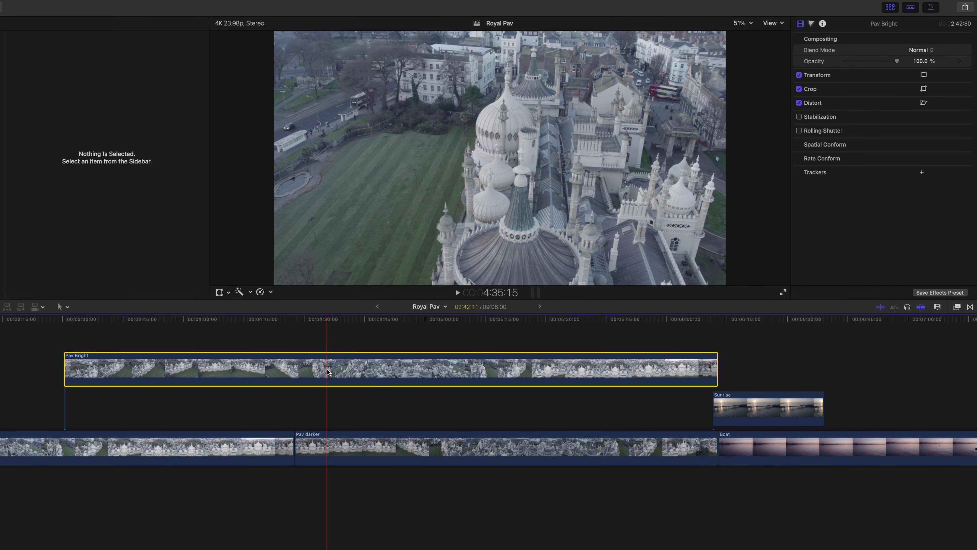
{"action": "left_click_drag", "start_coordinate": [327, 371], "coordinate": [292, 448]}
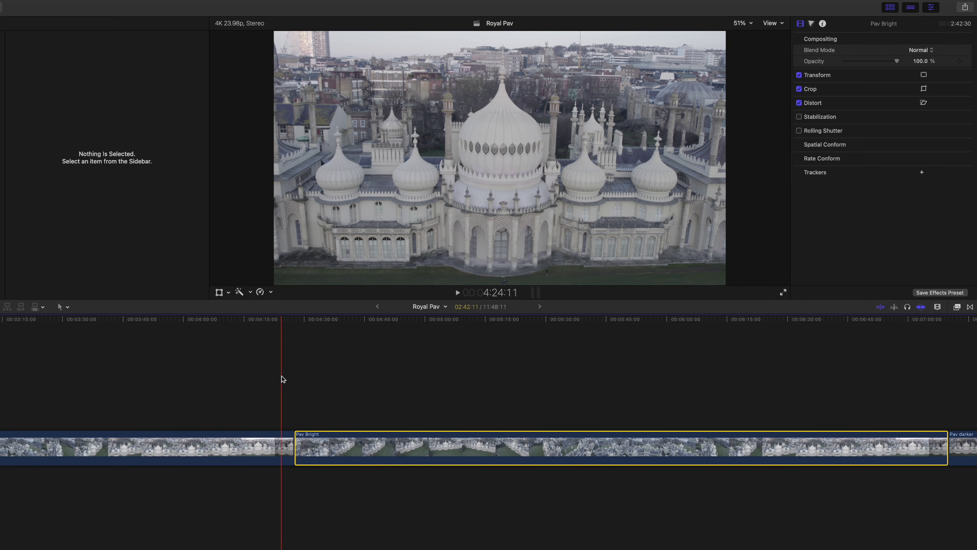
- Add a Color Wheels correction to the Pav darker clip at the beginning of the timeline
{"action": "scroll", "coordinate": [282, 376], "scroll_direction": "left", "scroll_amount": 2}
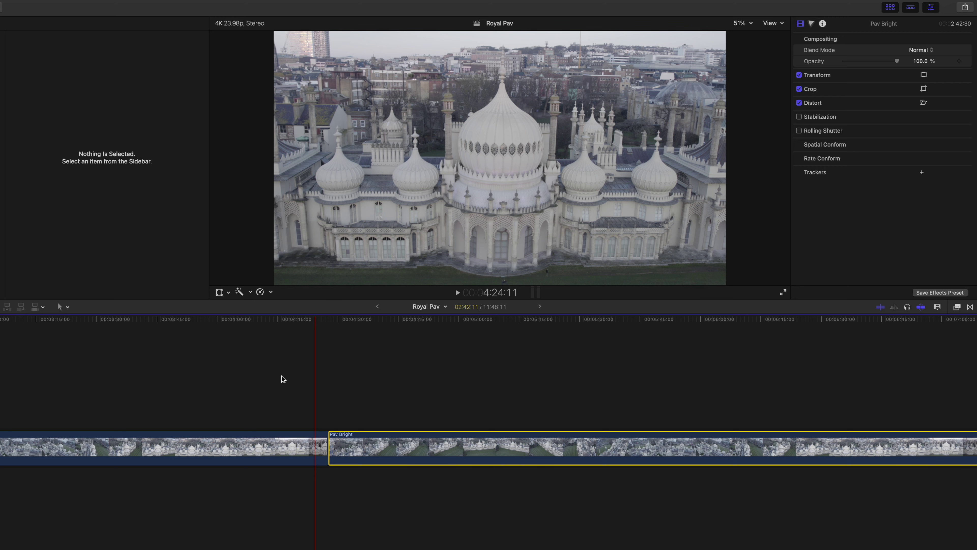
{"action": "scroll", "coordinate": [274, 398], "scroll_direction": "left", "scroll_amount": 20}
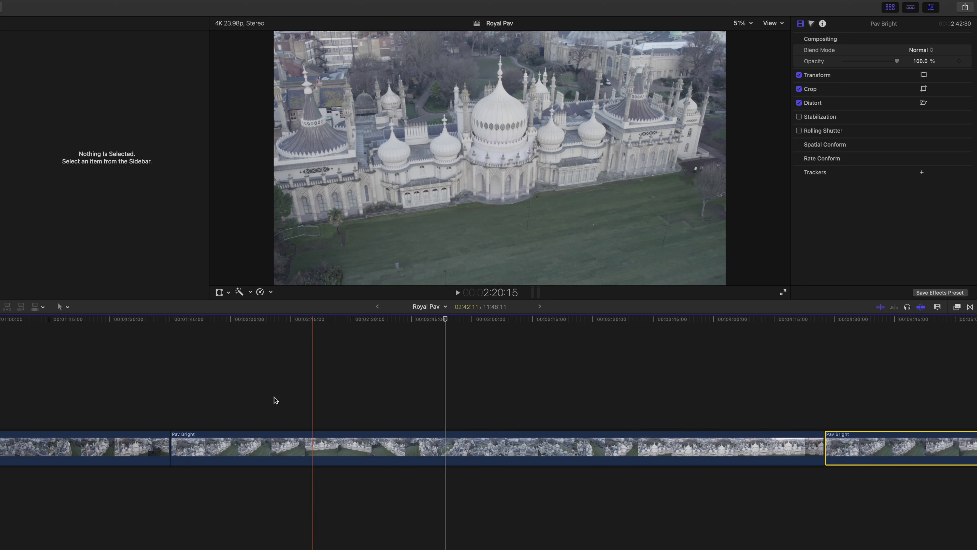
{"action": "scroll", "coordinate": [274, 400], "scroll_direction": "left", "scroll_amount": 7}
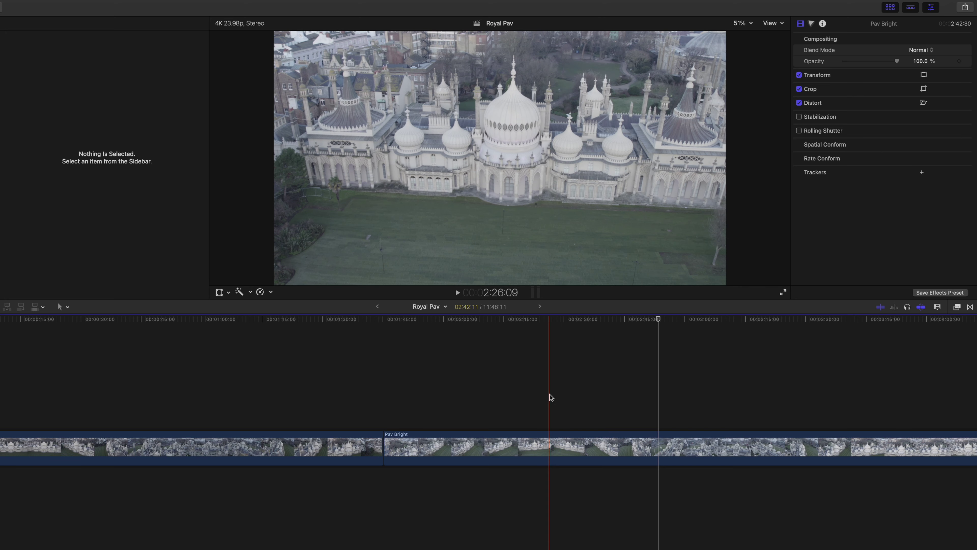
{"action": "scroll", "coordinate": [548, 397], "scroll_direction": "right", "scroll_amount": 10}
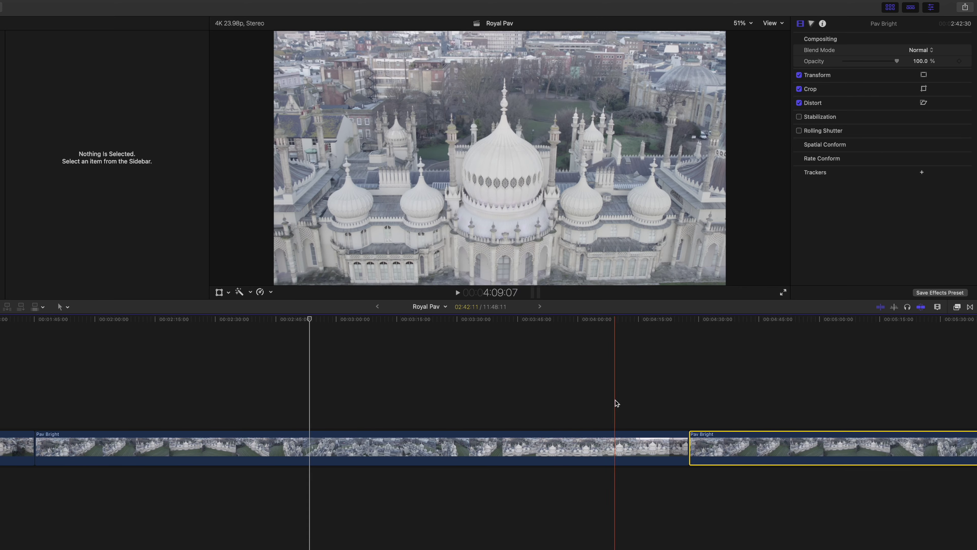
{"action": "scroll", "coordinate": [615, 399], "scroll_direction": "right", "scroll_amount": 6}
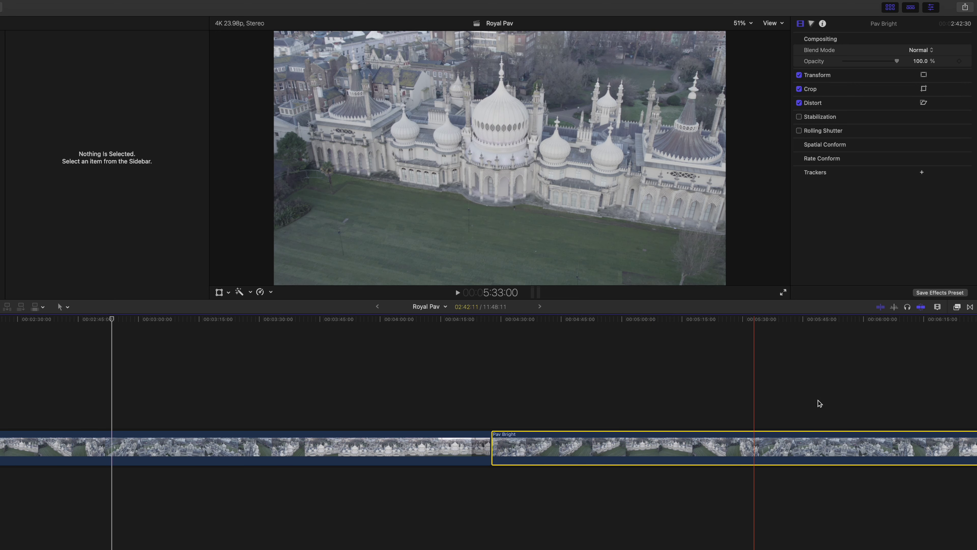
{"action": "scroll", "coordinate": [138, 424], "scroll_direction": "left", "scroll_amount": 10}
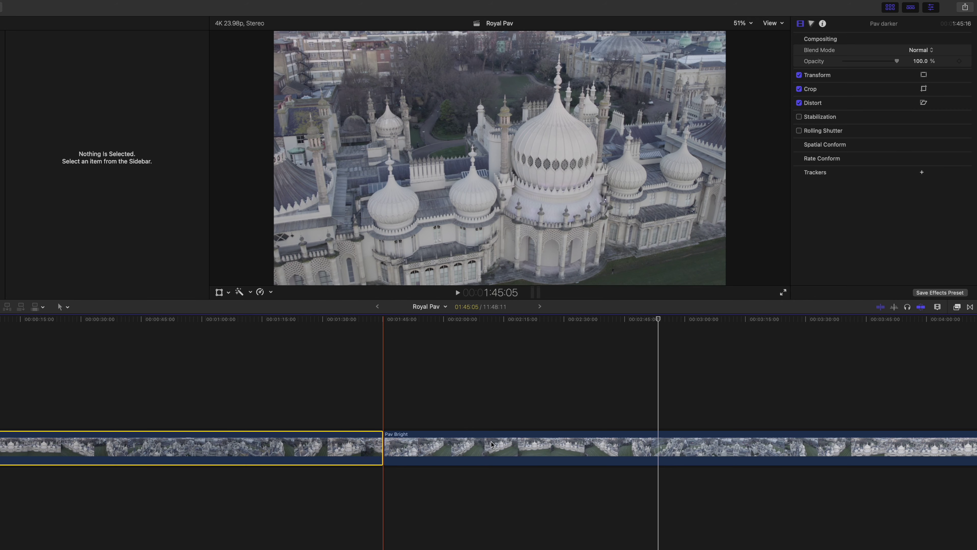
{"action": "left_click", "coordinate": [812, 24]}
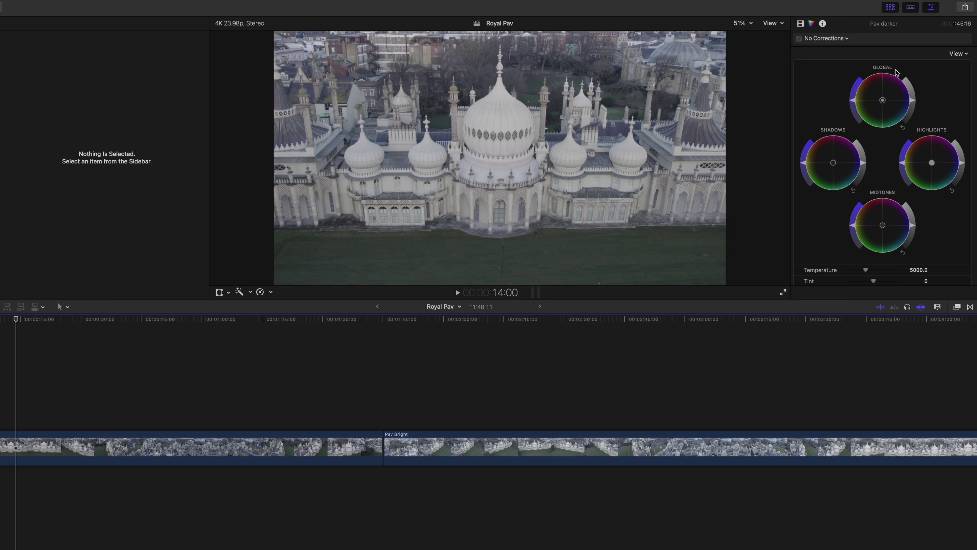
{"action": "left_click", "coordinate": [904, 130]}
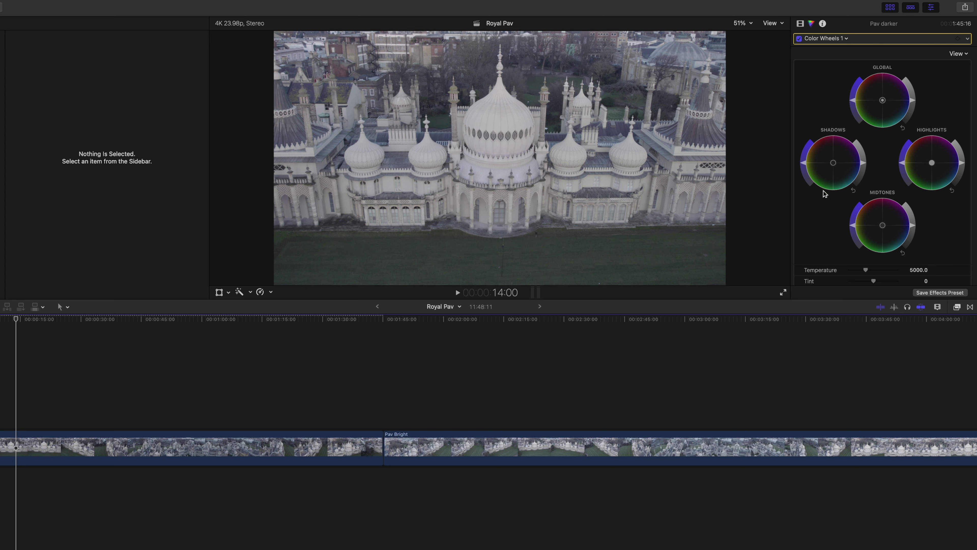
- Try high and low saturation and brightness on the Shadows wheel, returning both to neutral
{"action": "scroll", "coordinate": [826, 193], "scroll_direction": "down", "scroll_amount": 1}
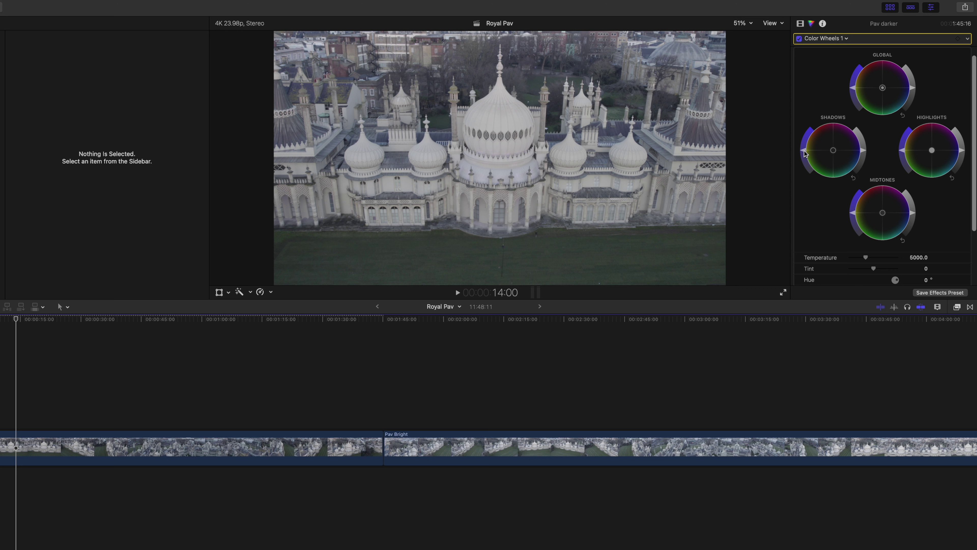
{"action": "left_click_drag", "start_coordinate": [803, 154], "coordinate": [810, 130]}
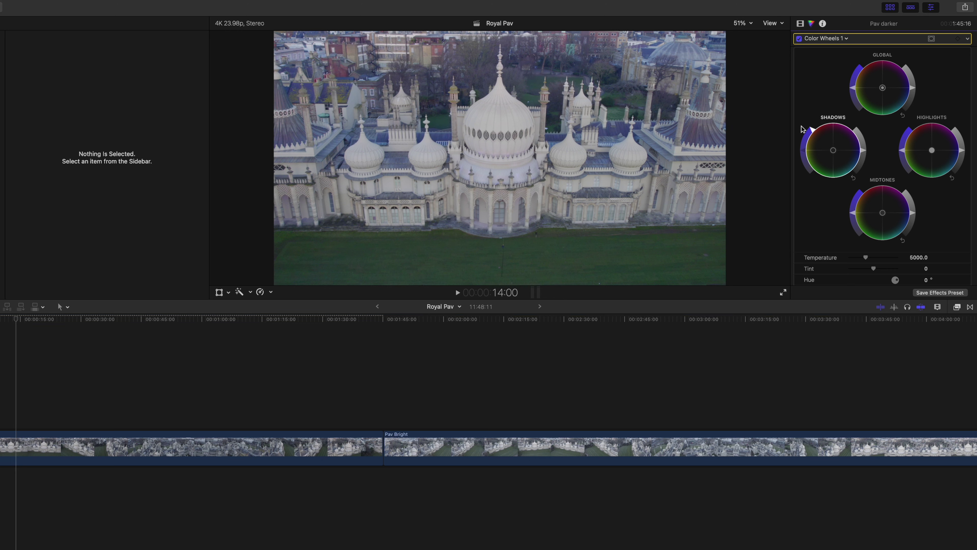
{"action": "left_click_drag", "start_coordinate": [812, 131], "coordinate": [826, 182]}
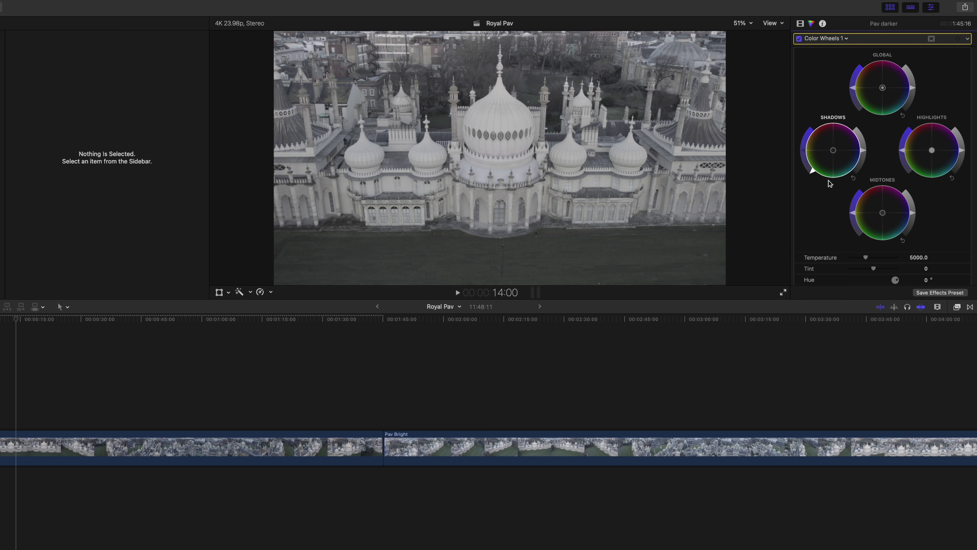
{"action": "left_click_drag", "start_coordinate": [830, 183], "coordinate": [813, 164]}
{"action": "left_click_drag", "start_coordinate": [862, 151], "coordinate": [851, 124]}
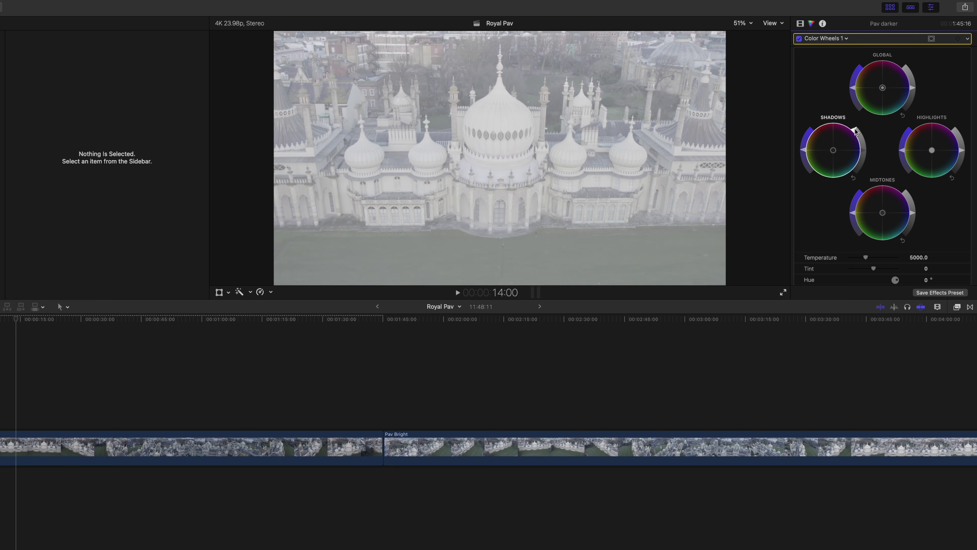
{"action": "left_click_drag", "start_coordinate": [859, 136], "coordinate": [858, 165]}
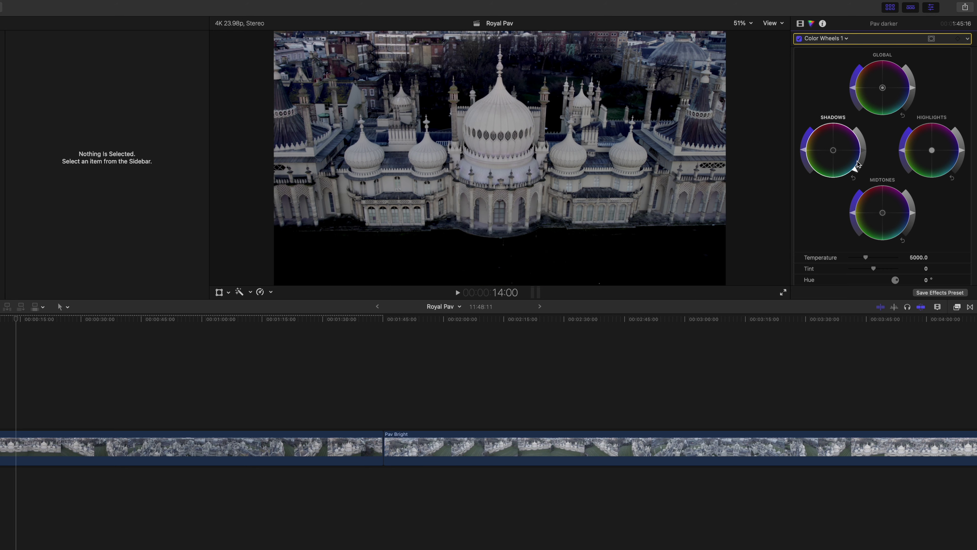
{"action": "mouse_move", "coordinate": [857, 165]}
{"action": "left_mouse_down"}
{"action": "mouse_move", "coordinate": [866, 151]}
{"action": "mouse_move", "coordinate": [858, 173]}
{"action": "mouse_move", "coordinate": [867, 148]}
{"action": "left_mouse_up"}
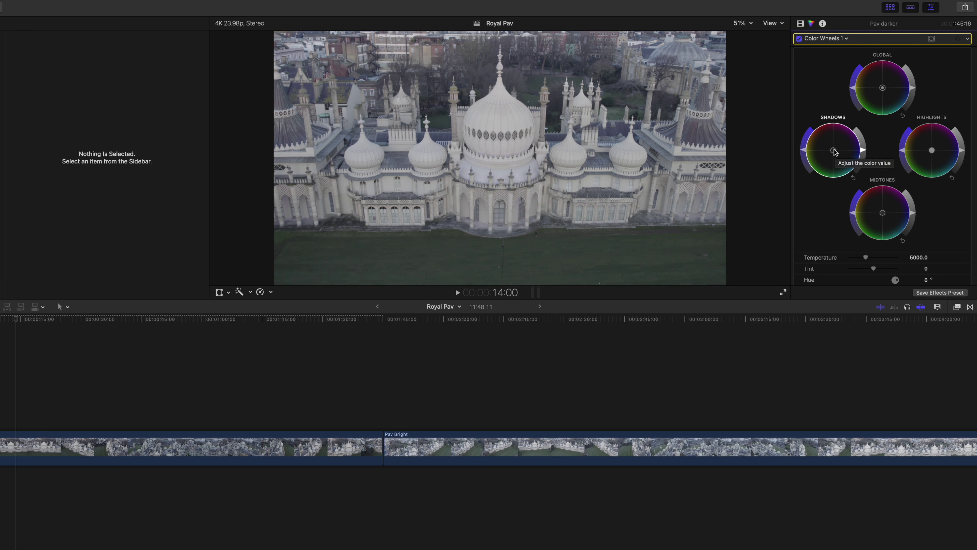
- Try a green tint with more saturation in the shadows, and reset the Shadows adjustments
{"action": "left_click_drag", "start_coordinate": [833, 152], "coordinate": [813, 153]}
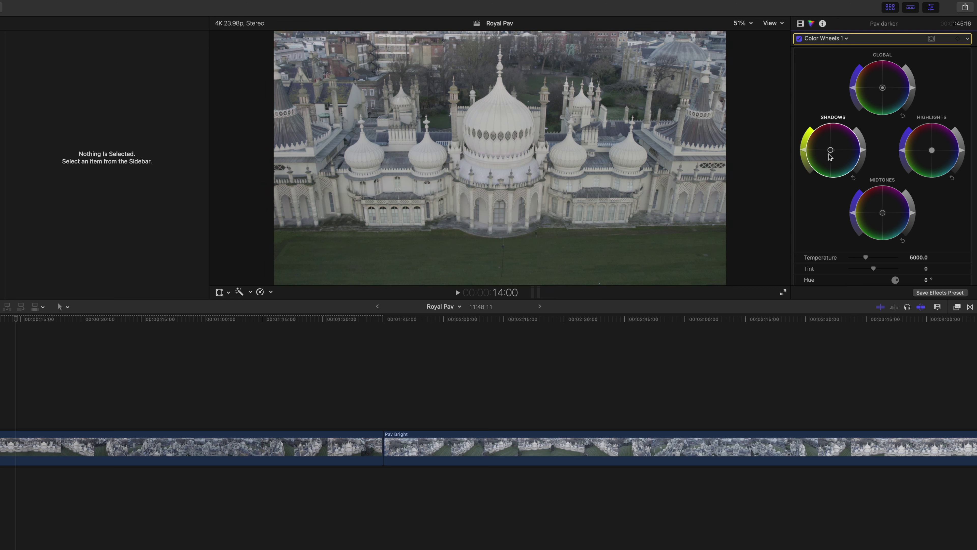
{"action": "left_click_drag", "start_coordinate": [832, 153], "coordinate": [826, 160]}
{"action": "left_click_drag", "start_coordinate": [804, 148], "coordinate": [860, 154]}
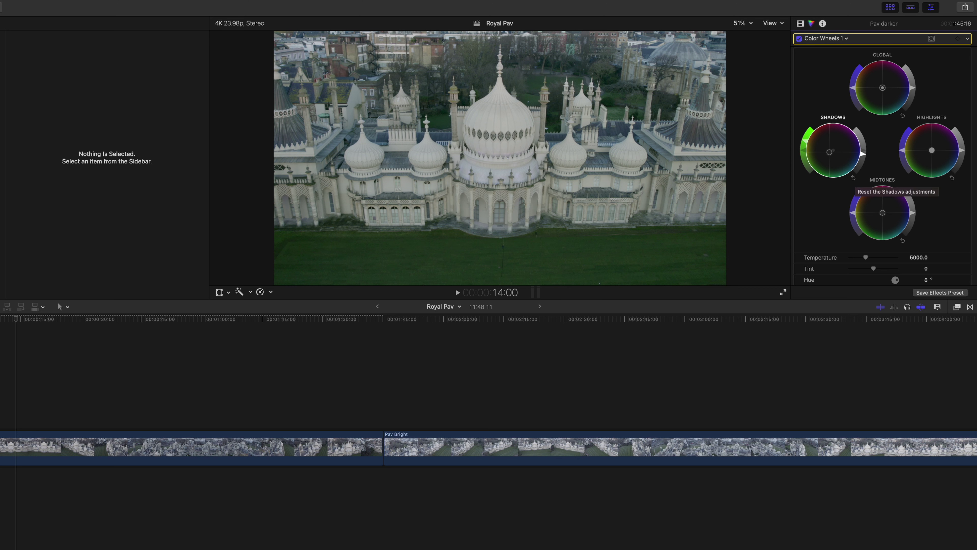
{"action": "left_click", "coordinate": [854, 179]}
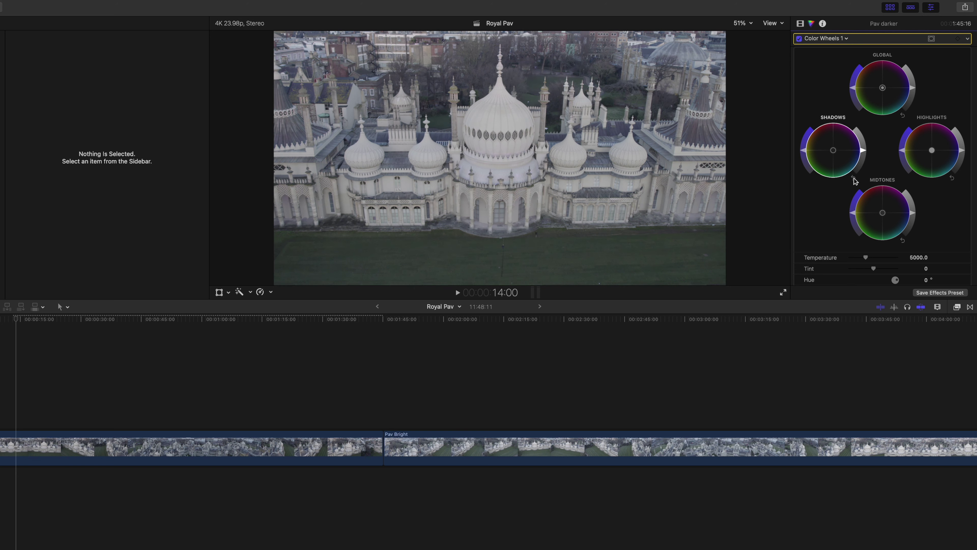
- Tint the shadows slightly toward green, raise their saturation and lower their brightness a little
{"action": "left_click_drag", "start_coordinate": [833, 151], "coordinate": [804, 146]}
{"action": "left_click_drag", "start_coordinate": [864, 154], "coordinate": [864, 158]}
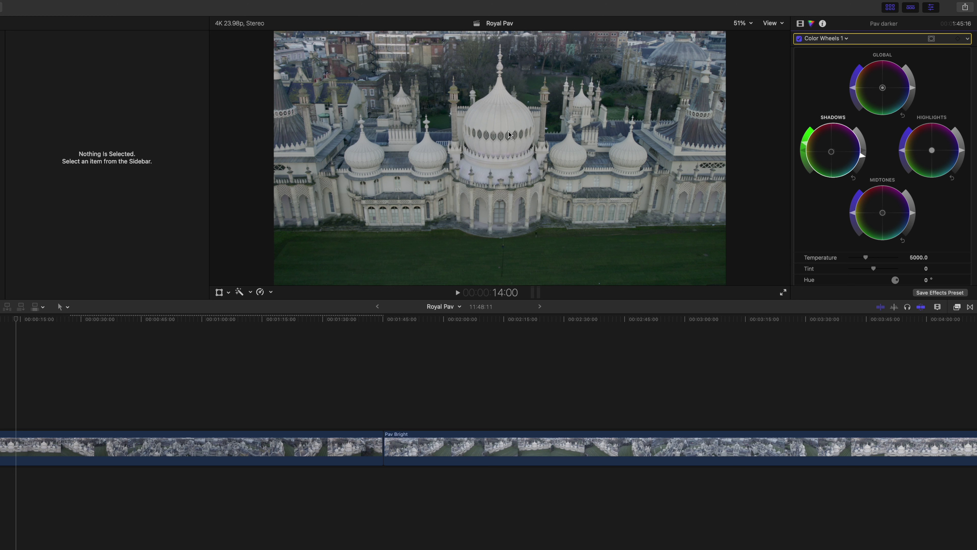
- Tint the highlights slightly toward yellow and raise their brightness a little
{"action": "left_click_drag", "start_coordinate": [932, 150], "coordinate": [923, 150]}
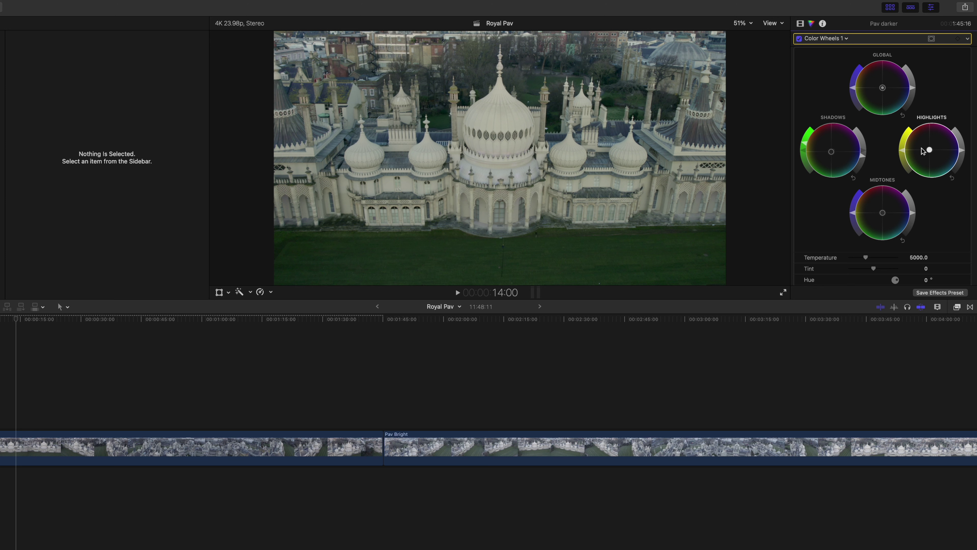
{"action": "left_click_drag", "start_coordinate": [931, 151], "coordinate": [927, 148]}
{"action": "scroll", "coordinate": [961, 148], "scroll_direction": "down", "scroll_amount": 1}
{"action": "left_click_drag", "start_coordinate": [962, 144], "coordinate": [952, 114]}
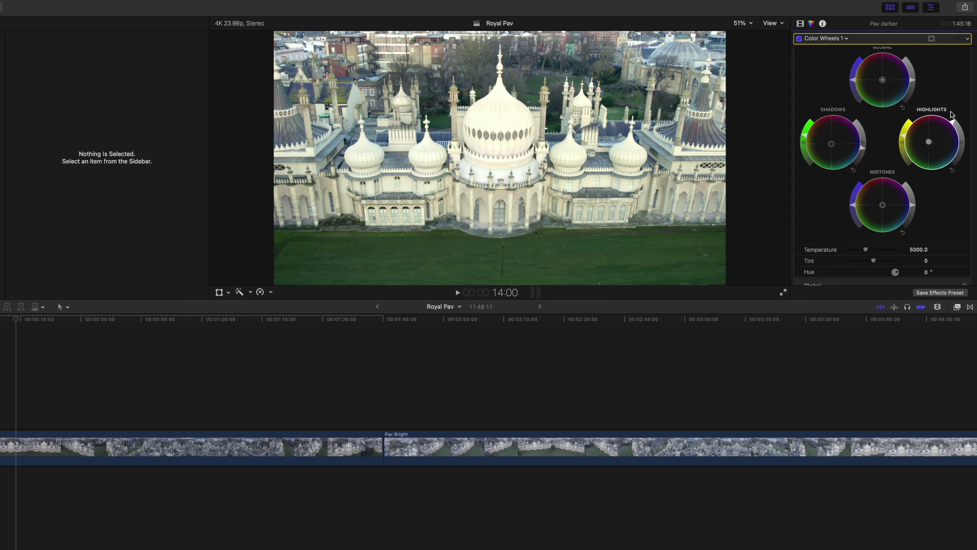
{"action": "left_click_drag", "start_coordinate": [951, 115], "coordinate": [962, 139]}
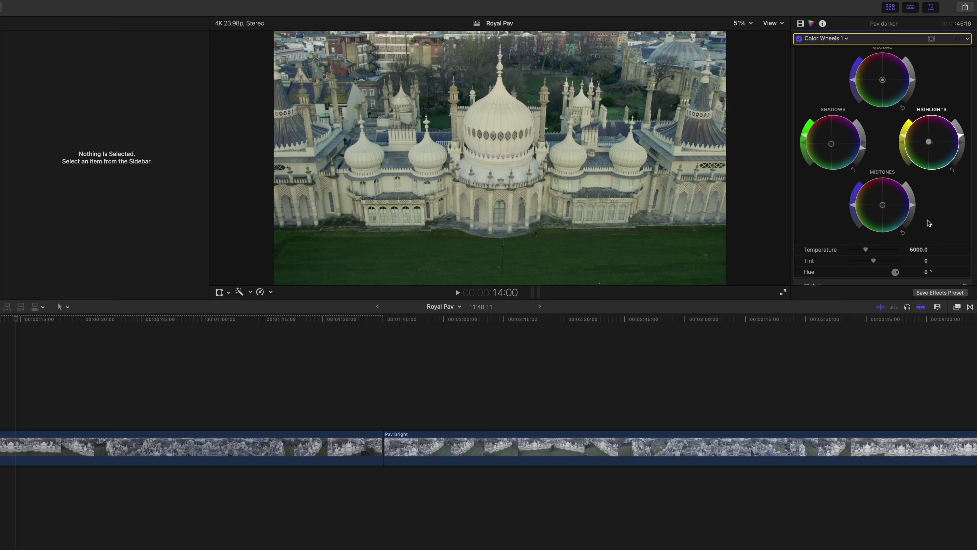
- Tint the midtones slightly toward blue, raise their saturation and lower their brightness a little
{"action": "scroll", "coordinate": [874, 213], "scroll_direction": "down", "scroll_amount": 1}
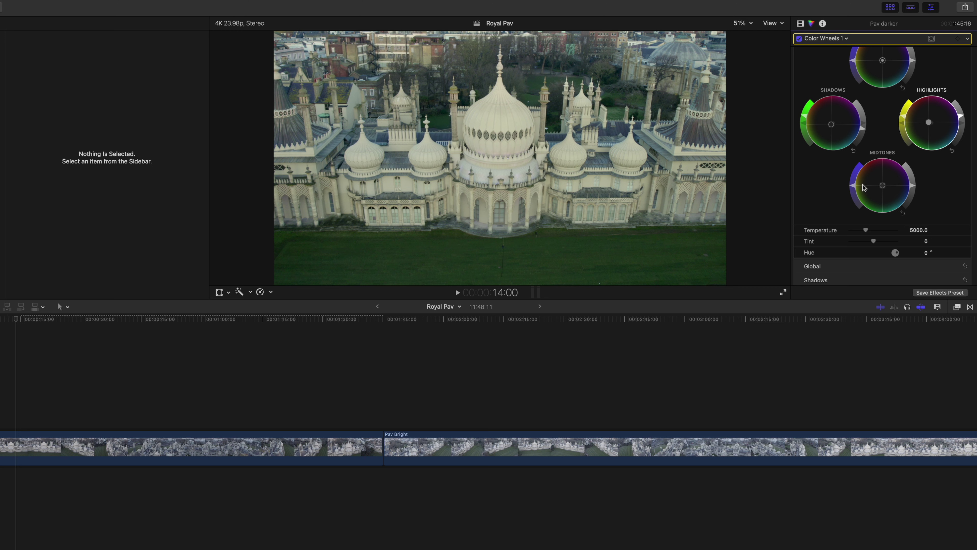
{"action": "left_click", "coordinate": [883, 186]}
{"action": "mouse_move", "coordinate": [883, 186]}
{"action": "left_mouse_down"}
{"action": "mouse_move", "coordinate": [895, 192]}
{"action": "mouse_move", "coordinate": [901, 181]}
{"action": "mouse_move", "coordinate": [898, 196]}
{"action": "left_mouse_up"}
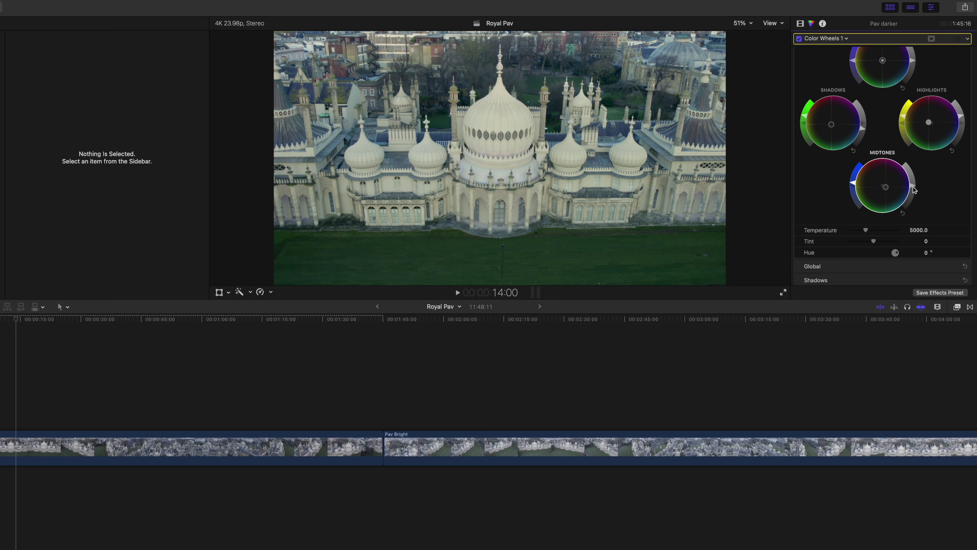
{"action": "left_click_drag", "start_coordinate": [852, 184], "coordinate": [863, 157]}
{"action": "left_click_drag", "start_coordinate": [862, 159], "coordinate": [839, 187]}
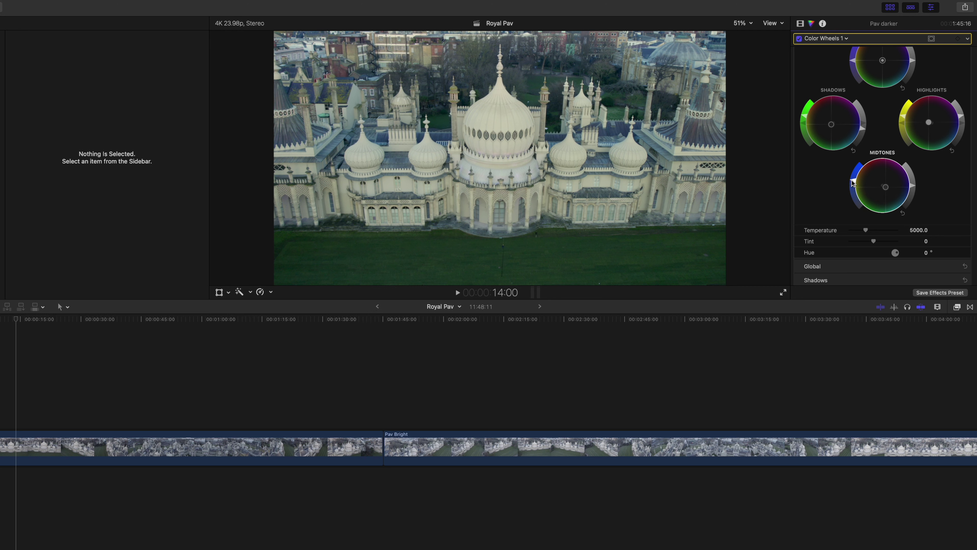
{"action": "mouse_move", "coordinate": [852, 176]}
{"action": "left_mouse_down"}
{"action": "mouse_move", "coordinate": [868, 162]}
{"action": "mouse_move", "coordinate": [854, 172]}
{"action": "left_mouse_up"}
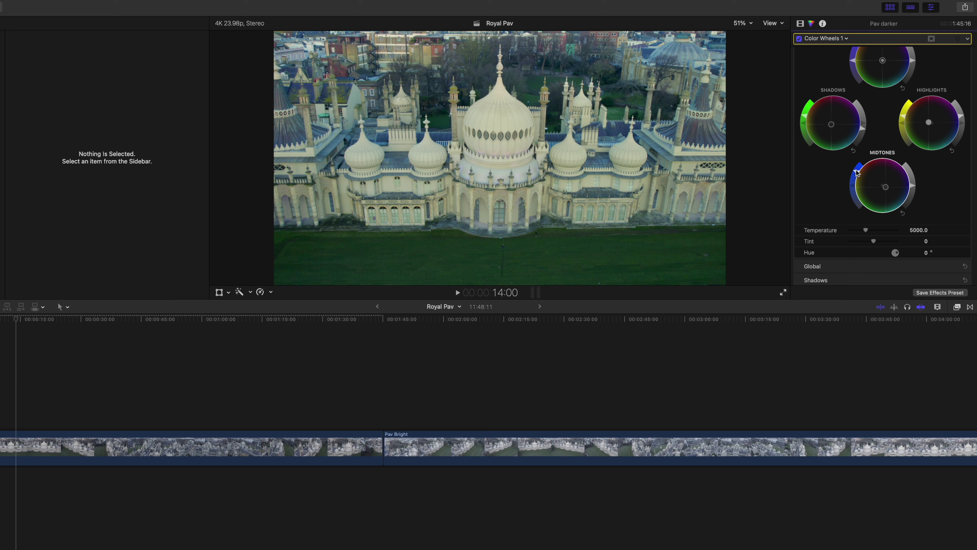
{"action": "mouse_move", "coordinate": [913, 188]}
{"action": "left_mouse_down"}
{"action": "mouse_move", "coordinate": [904, 214]}
{"action": "mouse_move", "coordinate": [912, 201]}
{"action": "mouse_move", "coordinate": [882, 133]}
{"action": "mouse_move", "coordinate": [908, 192]}
{"action": "left_mouse_up"}
- Copy the graded Pav darker clip and paste it as a connected clip directly above the original
{"action": "scroll", "coordinate": [897, 185], "scroll_direction": "up", "scroll_amount": 2}
{"action": "scroll", "coordinate": [871, 179], "scroll_direction": "down", "scroll_amount": 4}
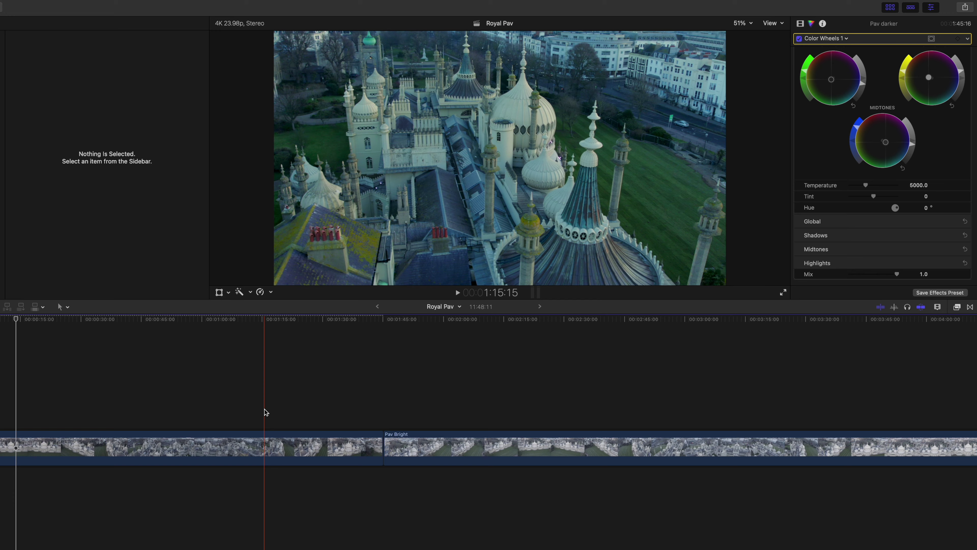
{"action": "scroll", "coordinate": [668, 392], "scroll_direction": "right", "scroll_amount": 5}
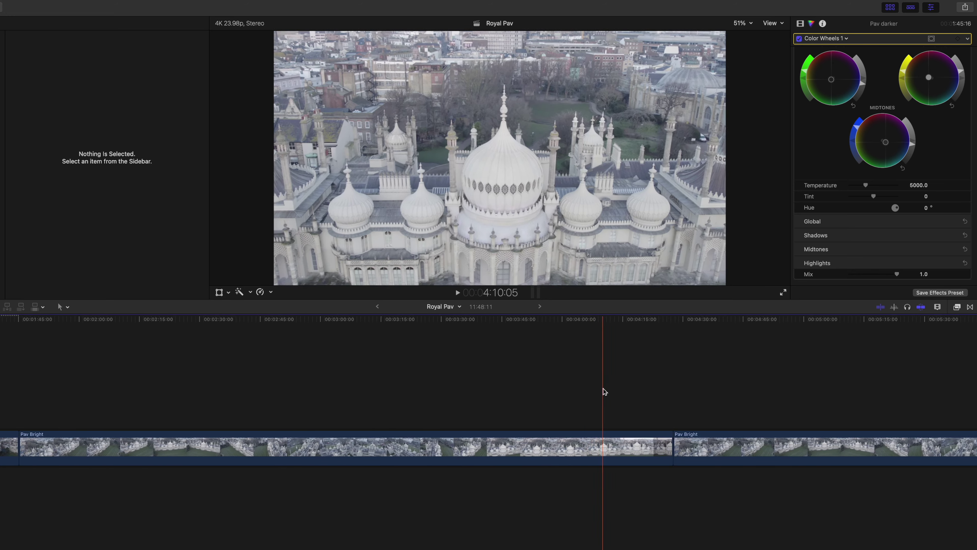
{"action": "scroll", "coordinate": [476, 382], "scroll_direction": "left", "scroll_amount": 5}
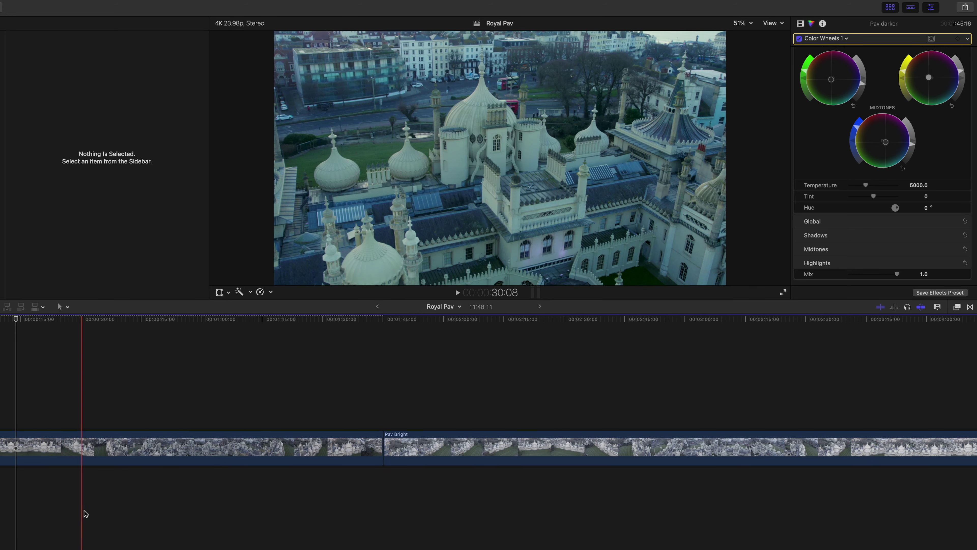
{"action": "left_click", "coordinate": [210, 446]}
{"action": "key", "text": "Home"}
{"action": "key", "text": "alt+v"}
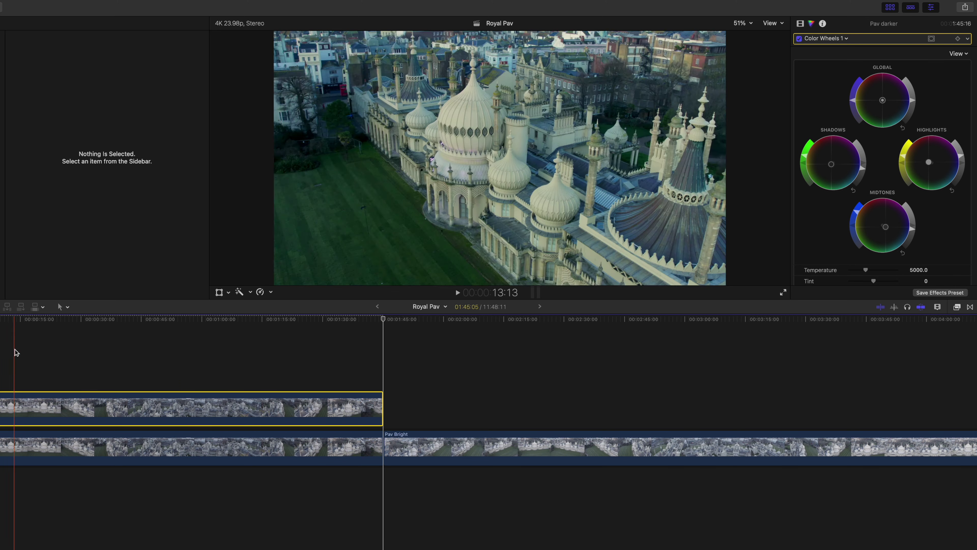
- Reset the Midtones, Highlights and Shadows color wheels on the connected Pav darker copy
{"action": "left_click", "coordinate": [101, 407]}
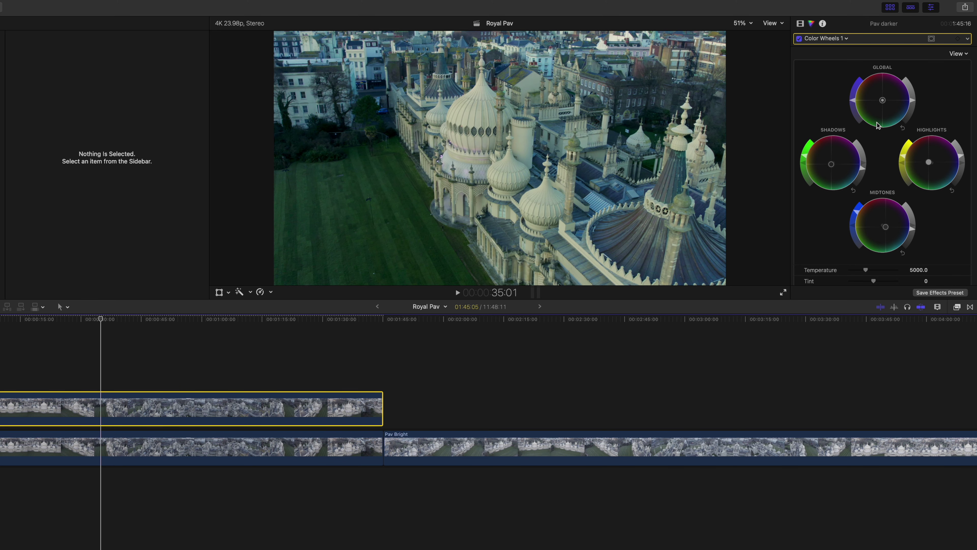
{"action": "left_click", "coordinate": [903, 253]}
{"action": "left_click", "coordinate": [951, 190]}
{"action": "left_click", "coordinate": [853, 190]}
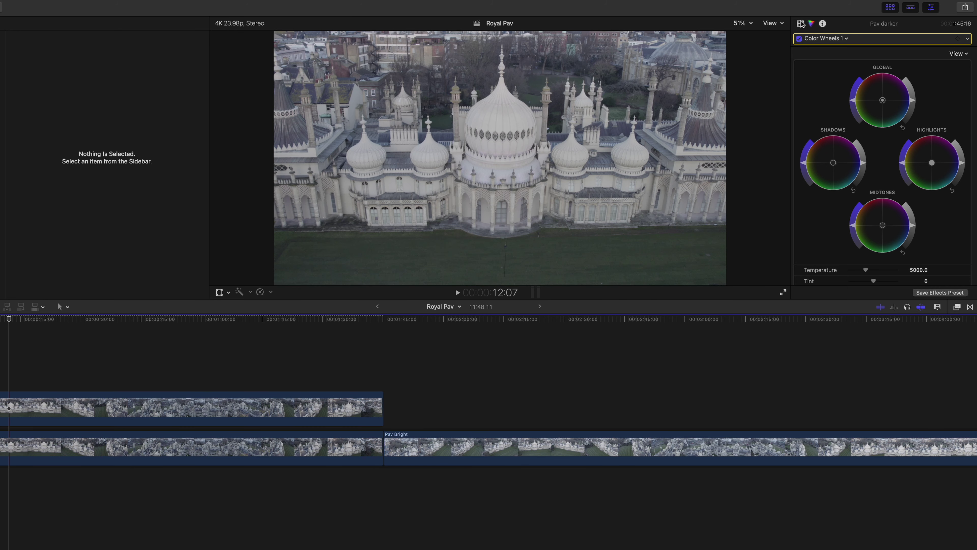
- Lower the opacity of the connected Pav darker copy to 0% to reveal the graded clip beneath
{"action": "left_click", "coordinate": [801, 24]}
{"action": "left_click", "coordinate": [217, 403]}
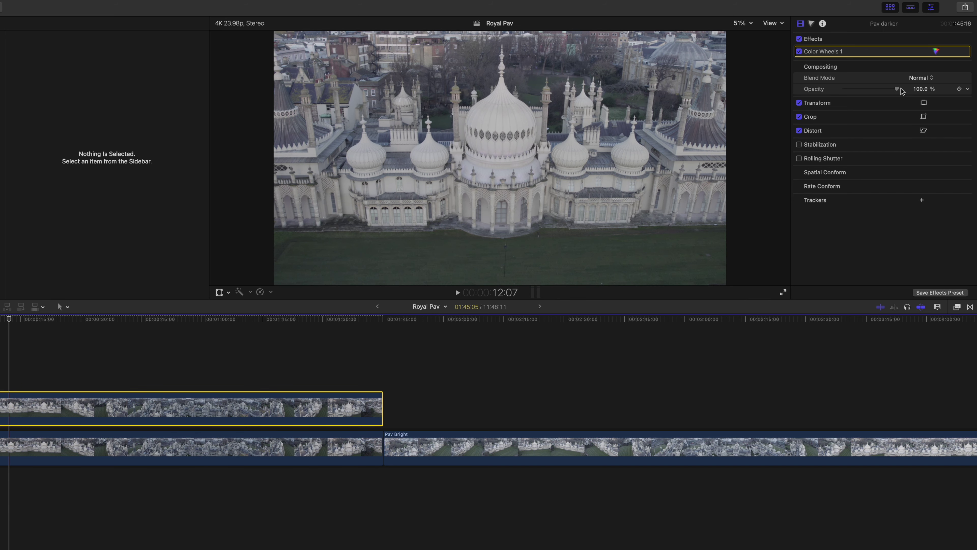
{"action": "left_click_drag", "start_coordinate": [898, 88], "coordinate": [831, 92]}
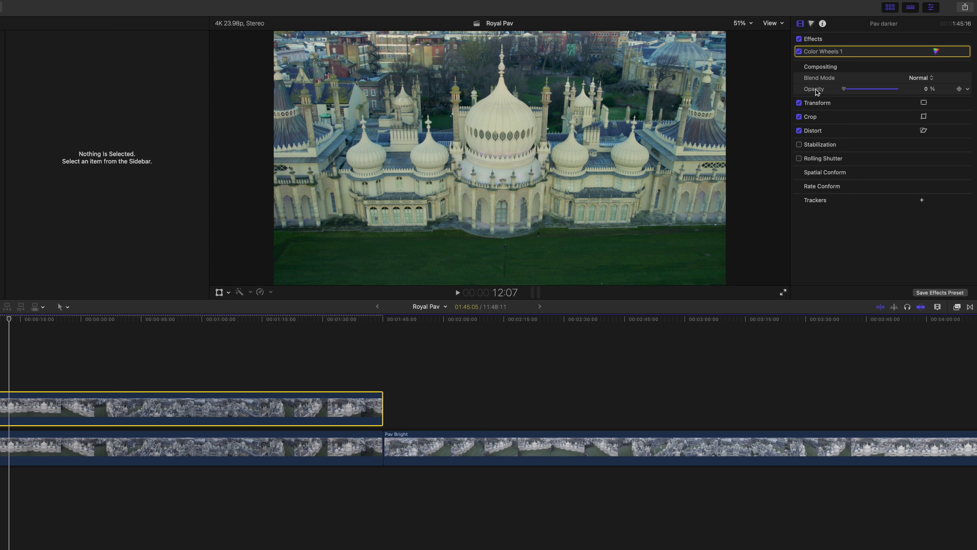
- Compare ungraded and graded footage by raising the connected Pav darker copy's opacity to 100% and returning it to 0%
{"action": "left_click_drag", "start_coordinate": [843, 89], "coordinate": [948, 91]}
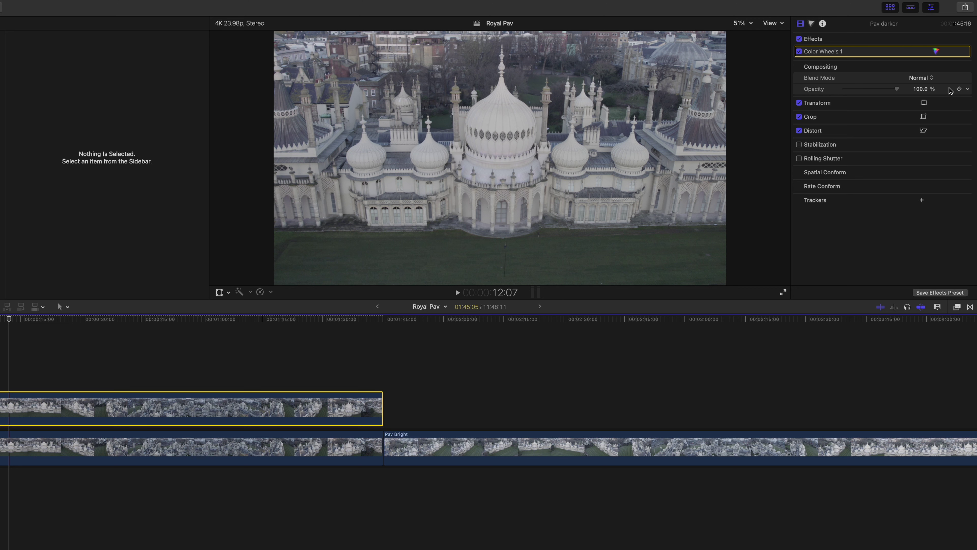
{"action": "left_click_drag", "start_coordinate": [897, 88], "coordinate": [828, 92]}
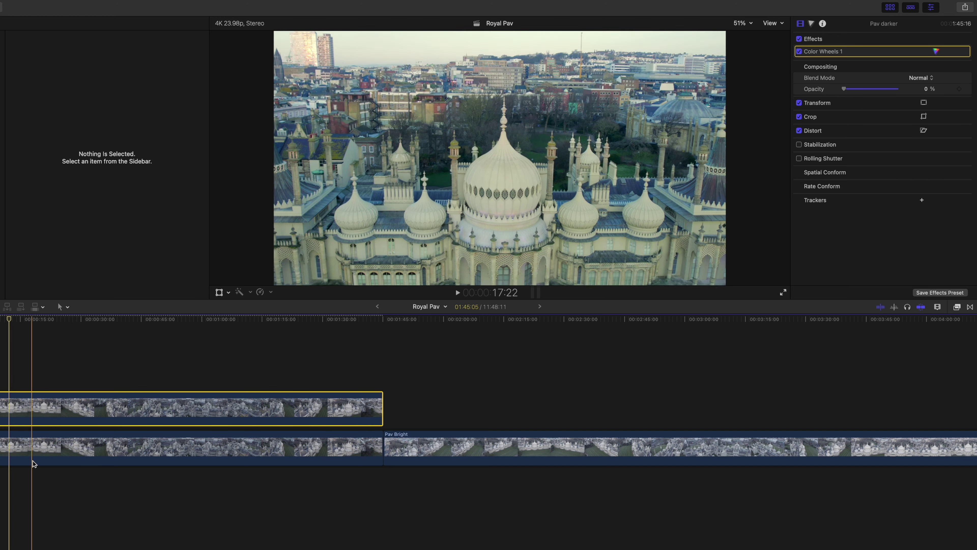
- Review the color wheel settings of the original Pav darker clip, then reselect the connected copy and keep its opacity at 0%
{"action": "left_click", "coordinate": [34, 447]}
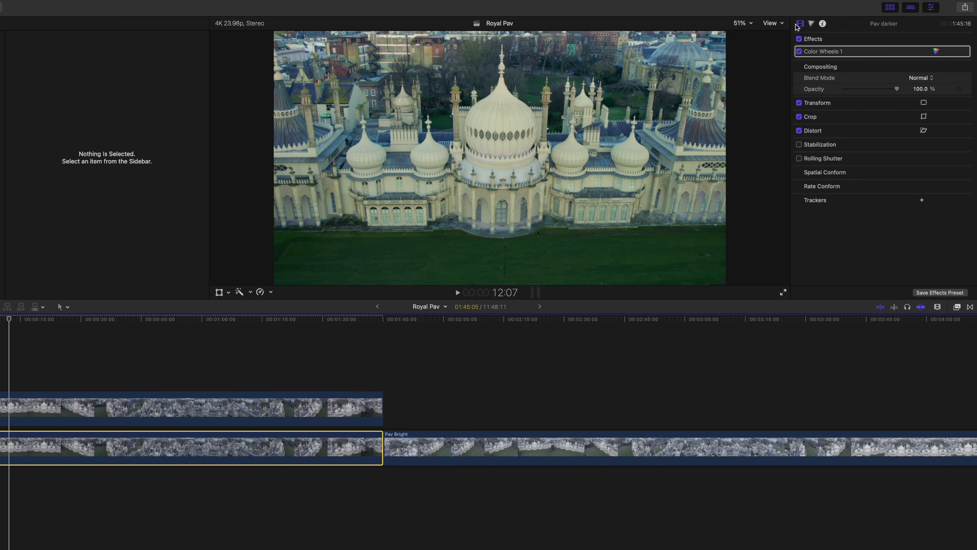
{"action": "left_click", "coordinate": [811, 24]}
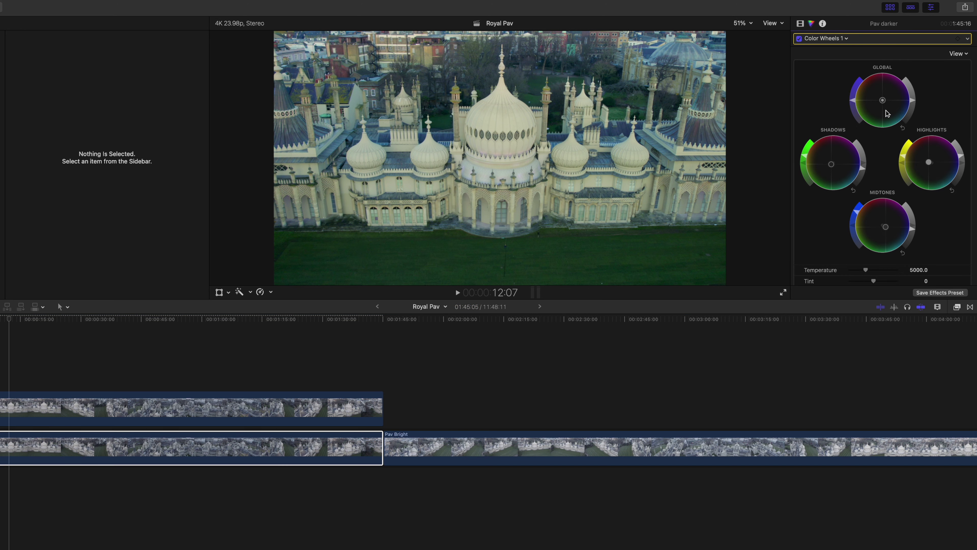
{"action": "left_click", "coordinate": [903, 163]}
{"action": "left_click", "coordinate": [102, 455]}
{"action": "left_click", "coordinate": [137, 412]}
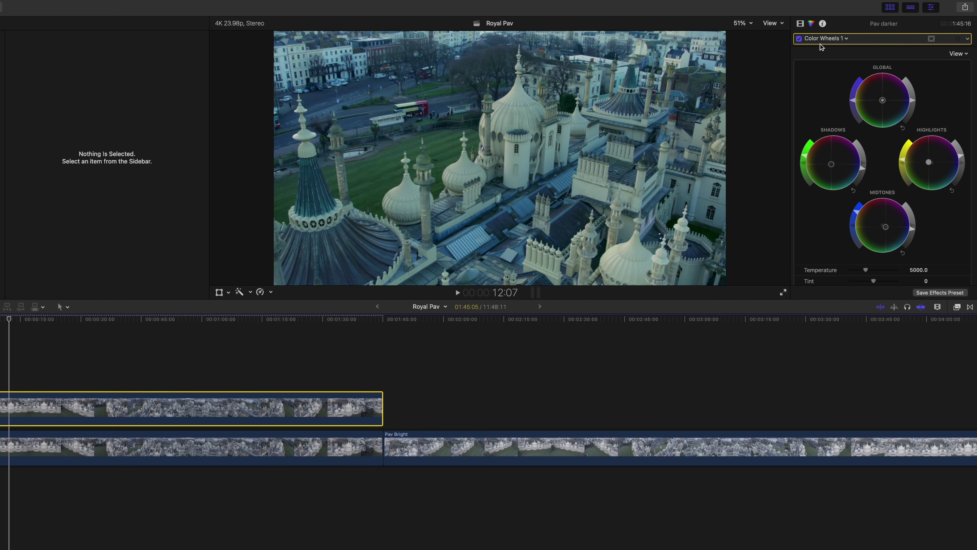
{"action": "left_click", "coordinate": [800, 24]}
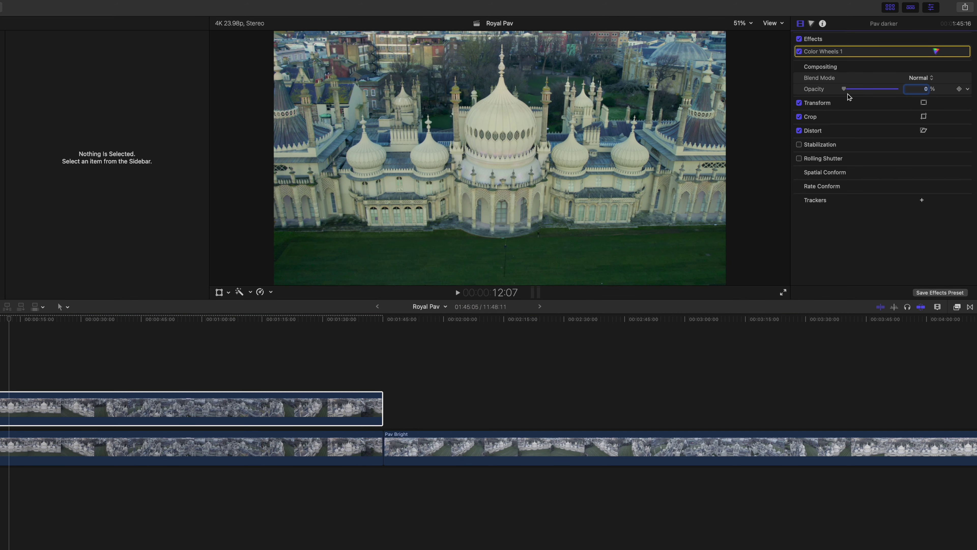
{"action": "mouse_move", "coordinate": [844, 90]}
{"action": "left_mouse_down"}
{"action": "mouse_move", "coordinate": [923, 91]}
{"action": "mouse_move", "coordinate": [842, 91]}
{"action": "left_mouse_up"}
- Go to about 1:10 in the timeline and compare the connected Pav darker copy at 100% opacity with the graded clip beneath
{"action": "left_click", "coordinate": [273, 409]}
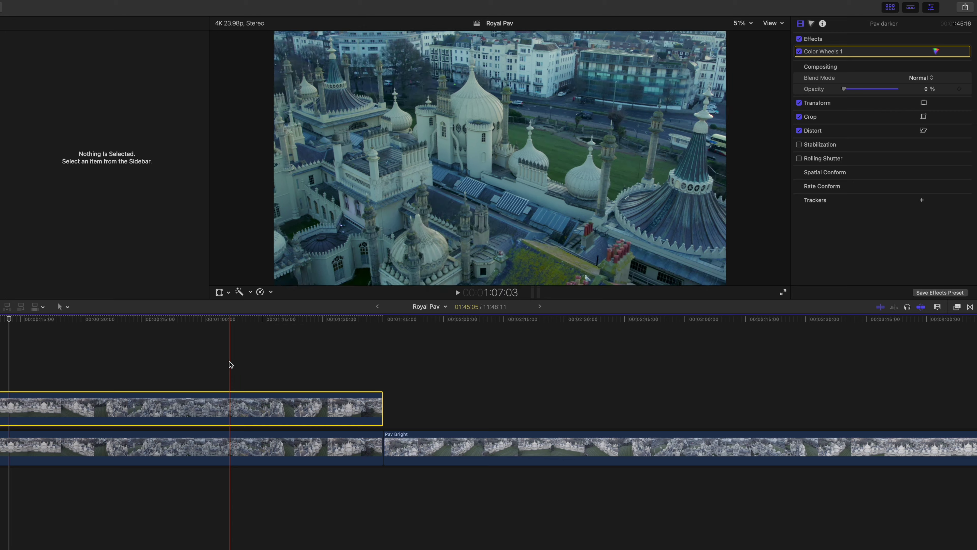
{"action": "left_click", "coordinate": [243, 362]}
{"action": "left_click", "coordinate": [269, 408]}
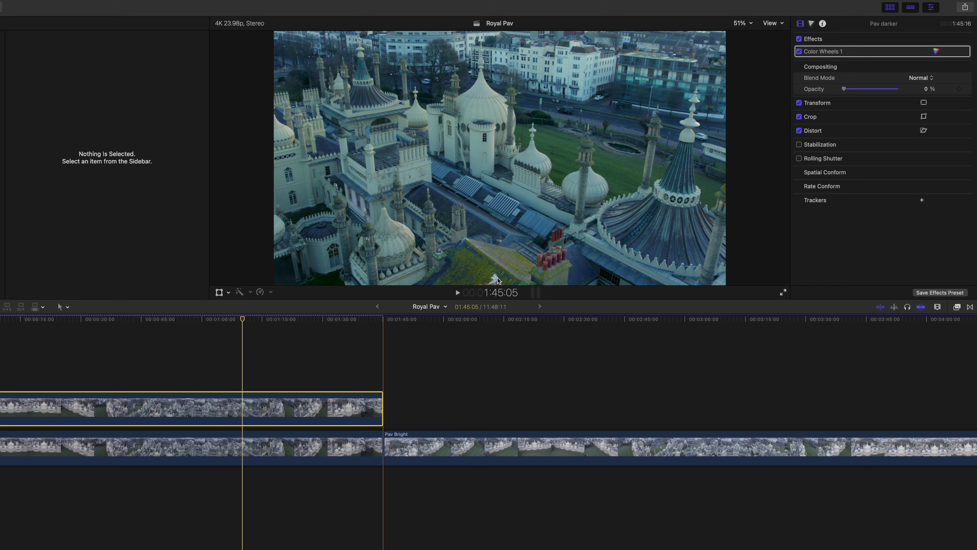
{"action": "left_click_drag", "start_coordinate": [844, 89], "coordinate": [932, 92]}
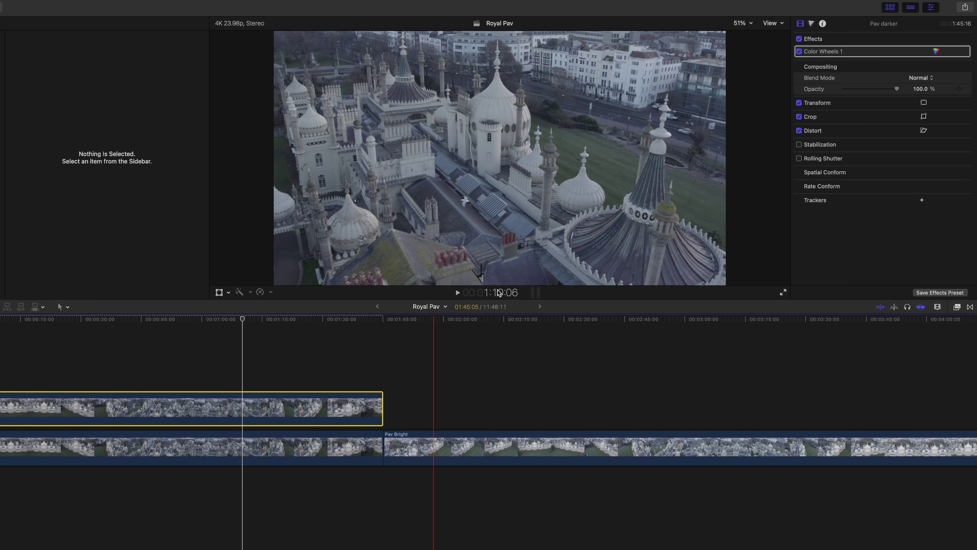
{"action": "left_click_drag", "start_coordinate": [896, 92], "coordinate": [828, 94]}
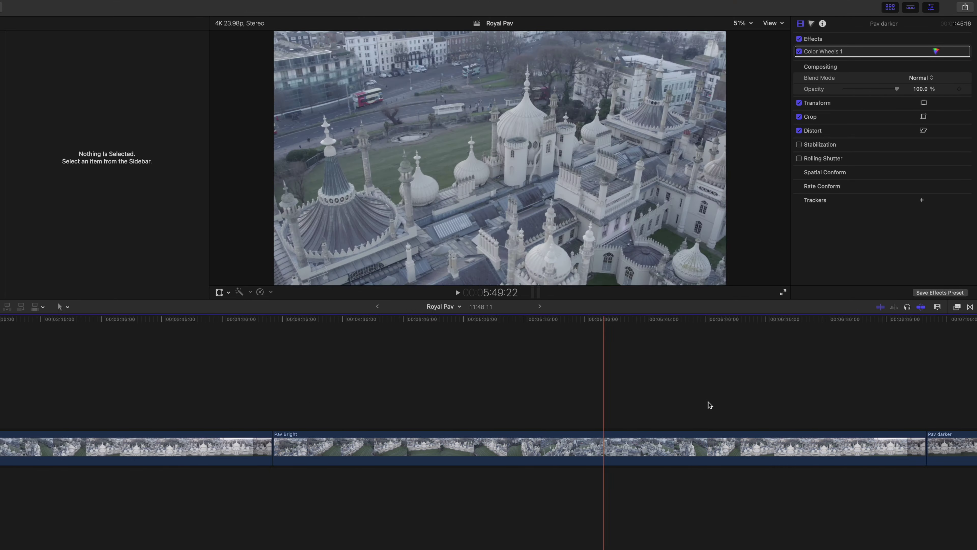
- Move the Boat clip between the first Pav darker and Pav Bright clips and trim its start to a duration of 23:14
{"action": "scroll", "coordinate": [708, 402], "scroll_direction": "right", "scroll_amount": 20}
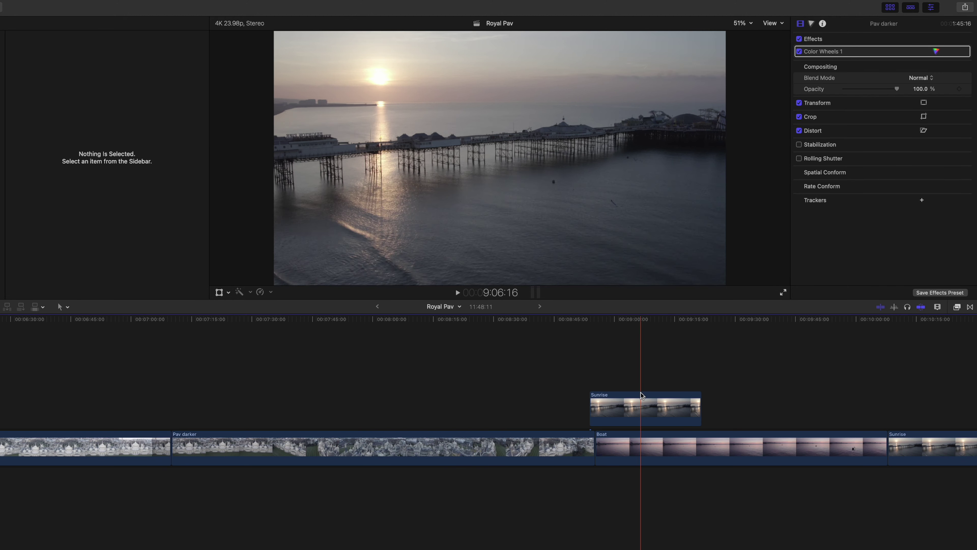
{"action": "scroll", "coordinate": [737, 406], "scroll_direction": "right", "scroll_amount": 5}
{"action": "left_click", "coordinate": [617, 446]}
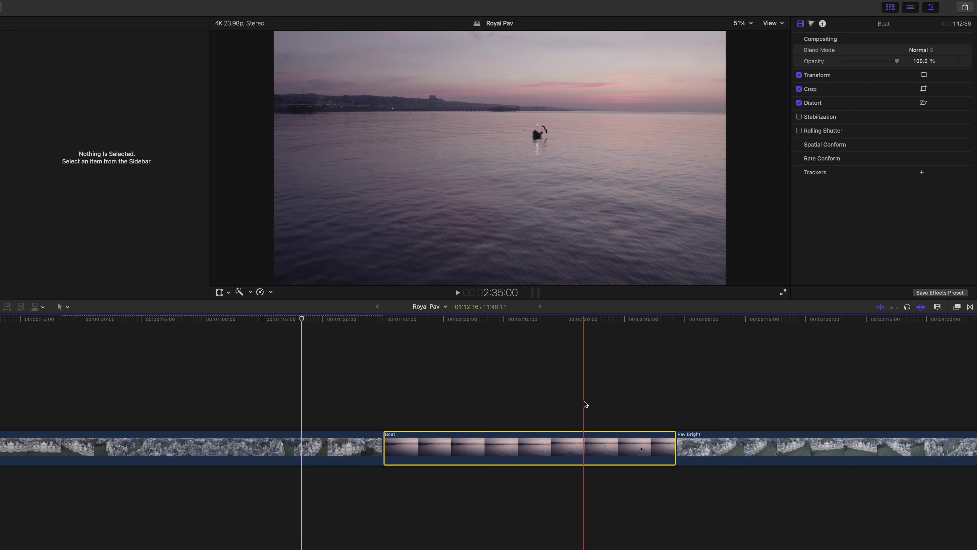
{"action": "key", "text": "alt+bracketleft"}
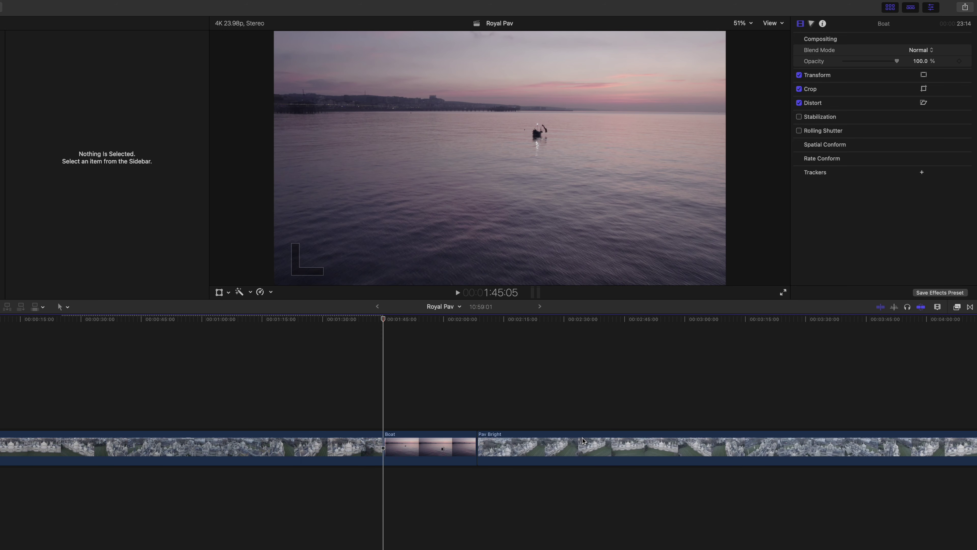
- Copy the trimmed Boat clip and paste it as a connected clip directly above the original
{"action": "scroll", "coordinate": [582, 437], "scroll_direction": "right", "scroll_amount": 1}
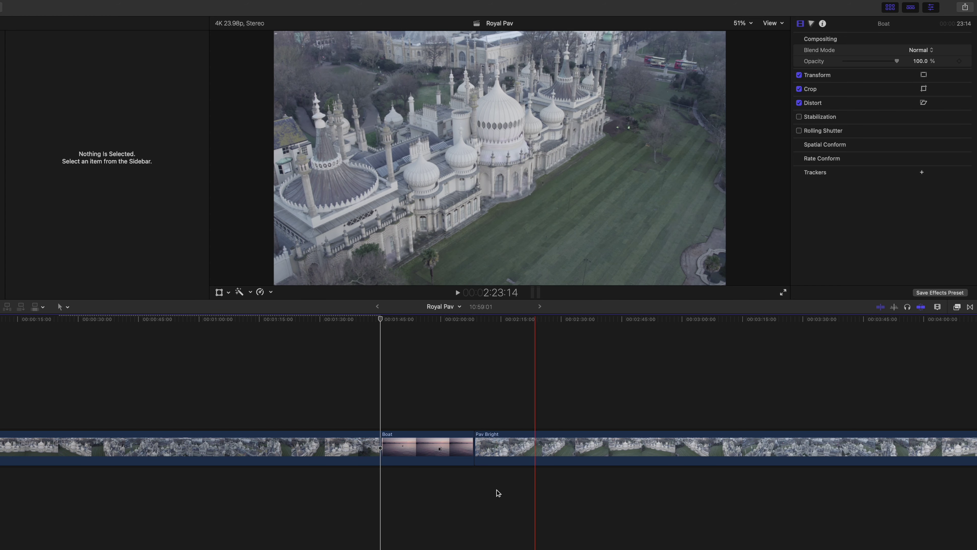
{"action": "left_click", "coordinate": [437, 448]}
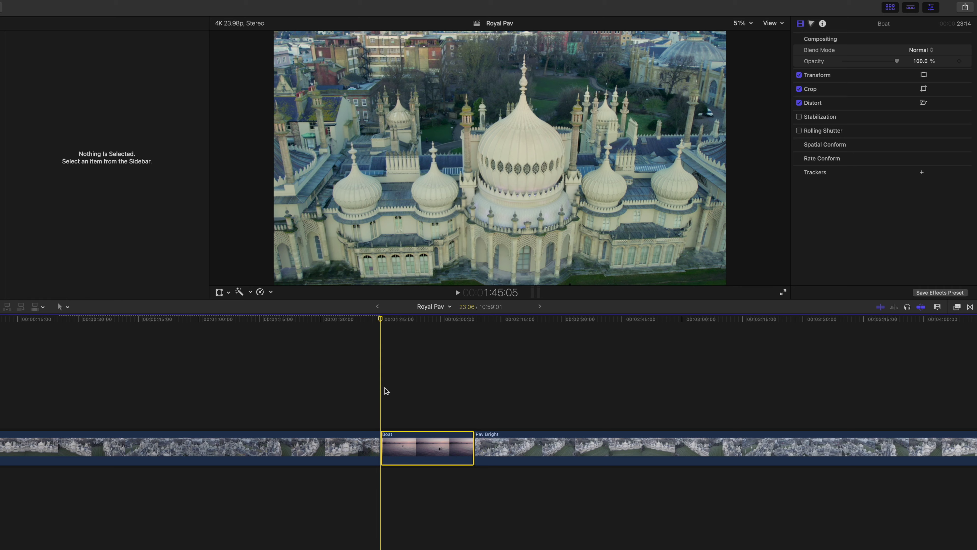
{"action": "key", "text": "alt+v"}
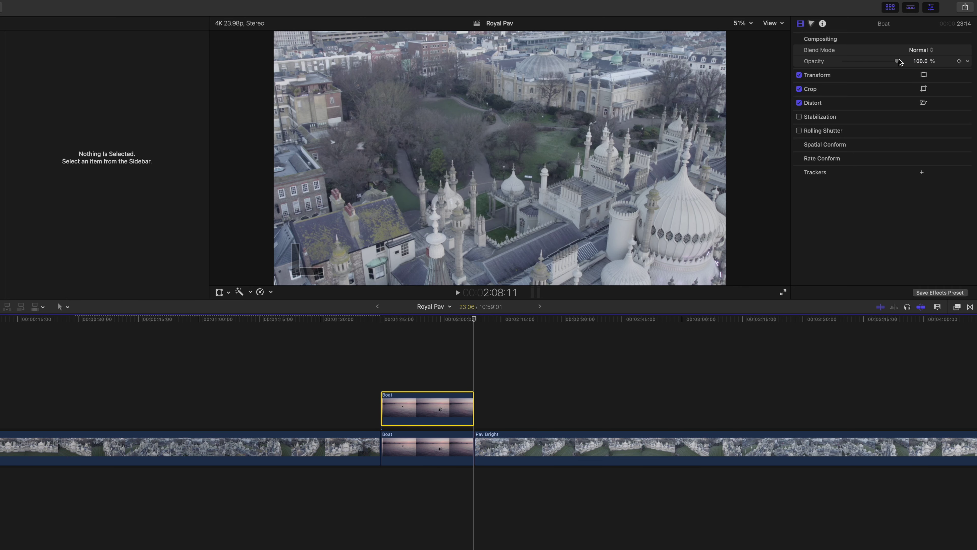
- Tint the shadows of the lower Boat clip toward blue, raise their saturation and lower their brightness slightly with the color wheels
{"action": "left_click", "coordinate": [395, 446]}
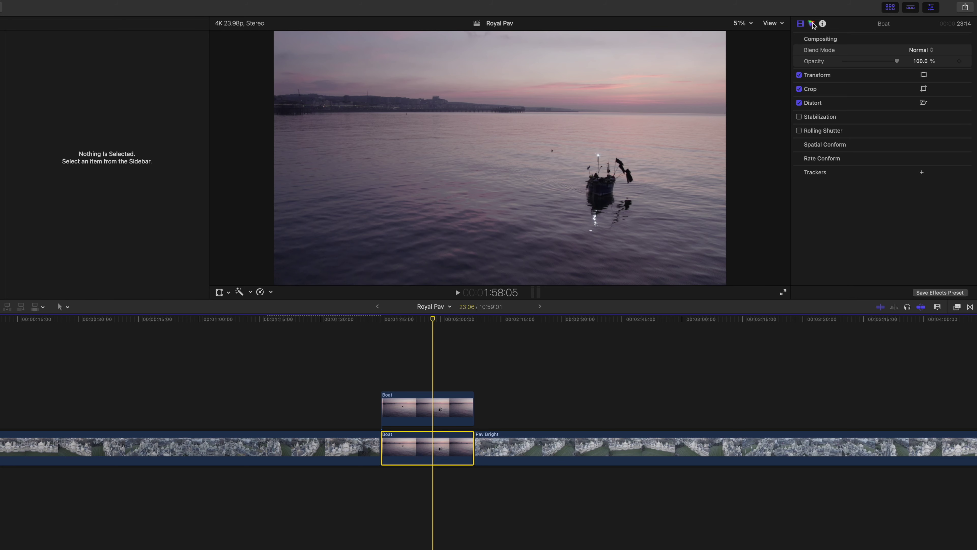
{"action": "left_click", "coordinate": [812, 23]}
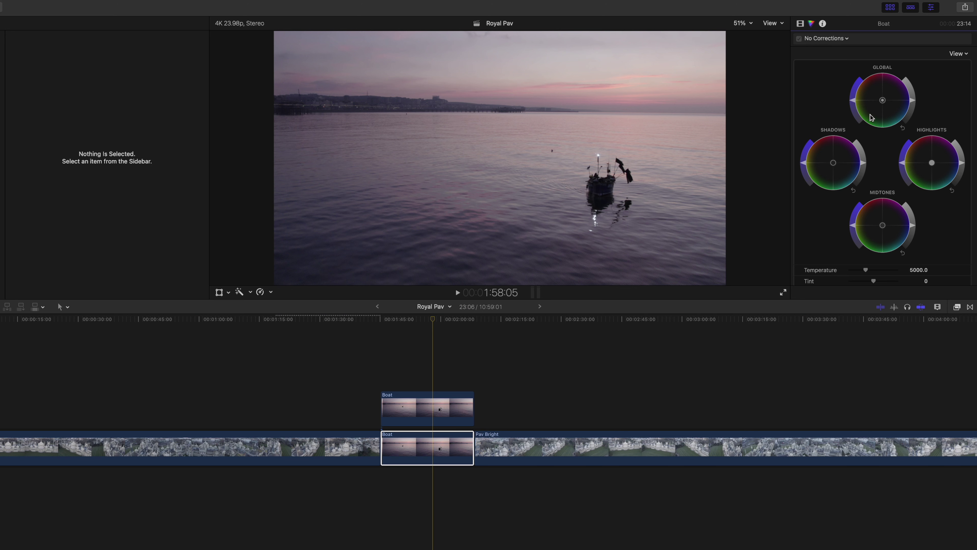
{"action": "scroll", "coordinate": [871, 117], "scroll_direction": "down", "scroll_amount": 2}
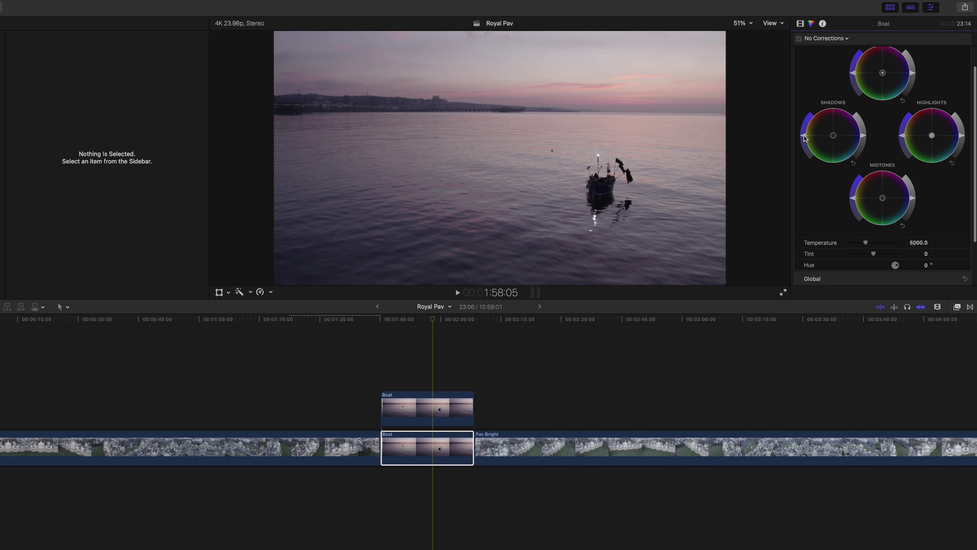
{"action": "left_click_drag", "start_coordinate": [805, 136], "coordinate": [811, 106]}
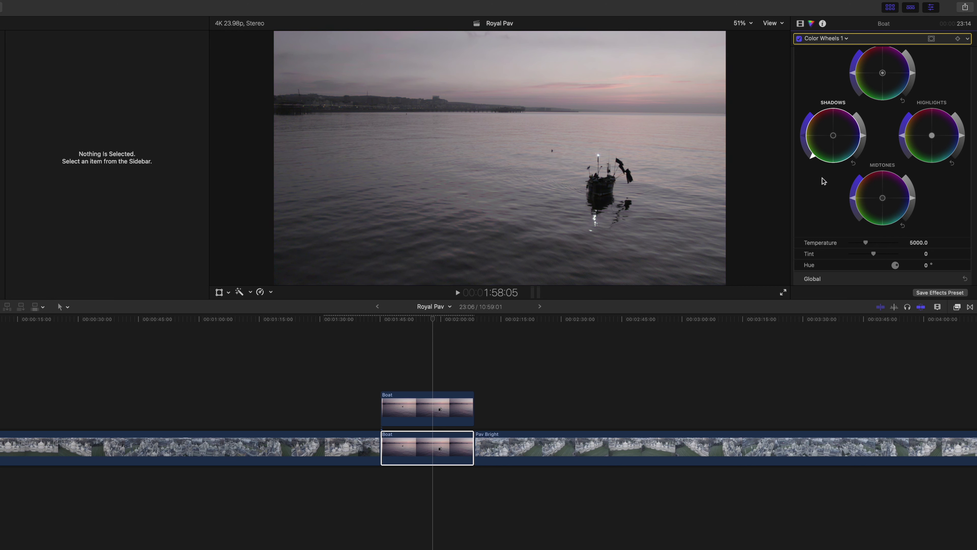
{"action": "left_click_drag", "start_coordinate": [795, 138], "coordinate": [795, 135]}
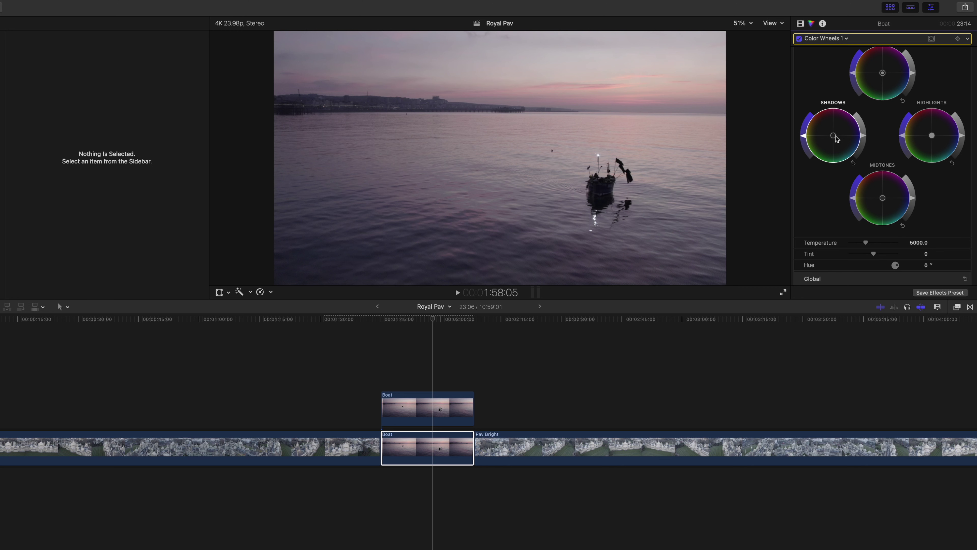
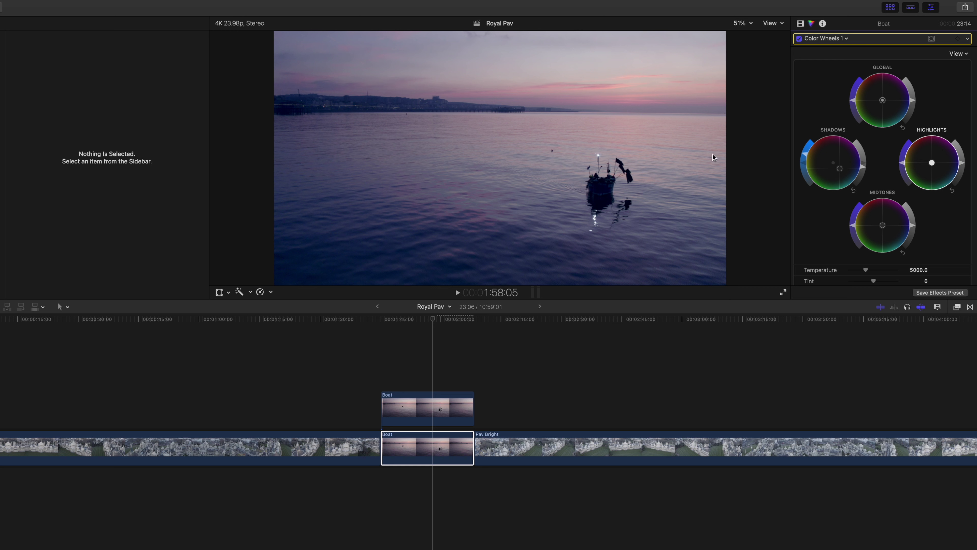
- Tint the highlights of the lower Boat clip slightly toward pink and raise their saturation
{"action": "mouse_move", "coordinate": [934, 166]}
{"action": "left_mouse_down"}
{"action": "mouse_move", "coordinate": [940, 158]}
{"action": "mouse_move", "coordinate": [903, 165]}
{"action": "left_mouse_up"}
{"action": "left_click_drag", "start_coordinate": [920, 127], "coordinate": [904, 149]}
{"action": "left_click_drag", "start_coordinate": [961, 164], "coordinate": [965, 164]}
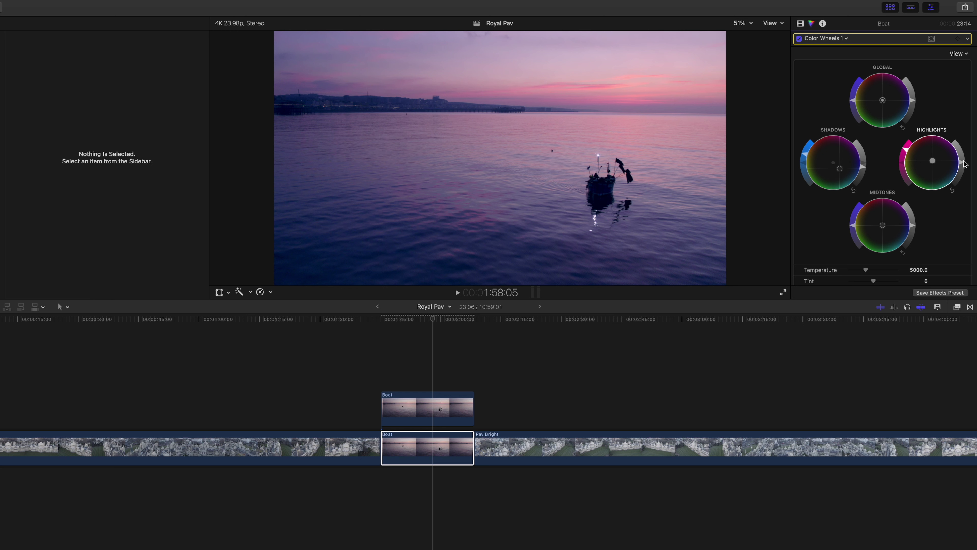
{"action": "left_click_drag", "start_coordinate": [934, 162], "coordinate": [935, 159]}
- Nudge the Boat clip's midtones slightly toward teal, raise their saturation a touch and lower their brightness a little
{"action": "left_click_drag", "start_coordinate": [883, 226], "coordinate": [903, 206]}
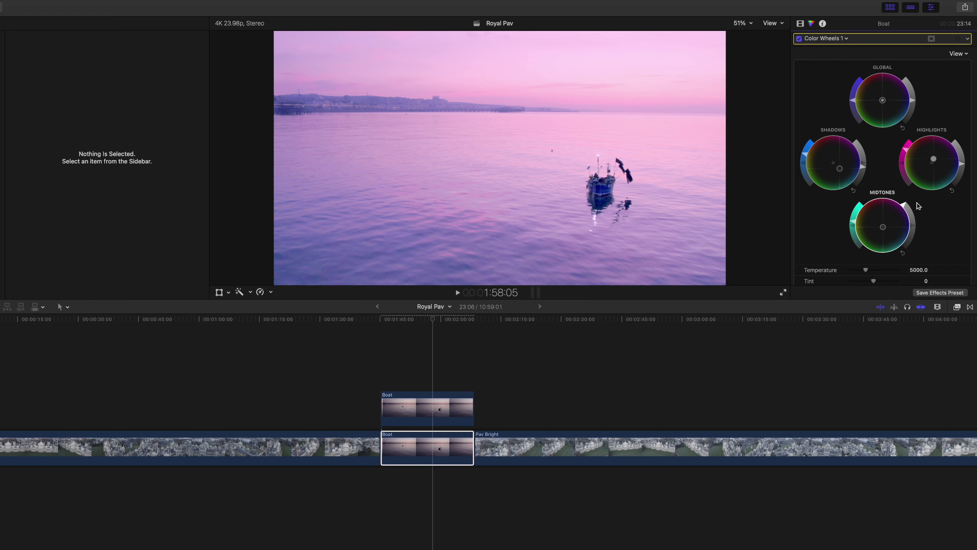
{"action": "left_click_drag", "start_coordinate": [924, 254], "coordinate": [806, 293]}
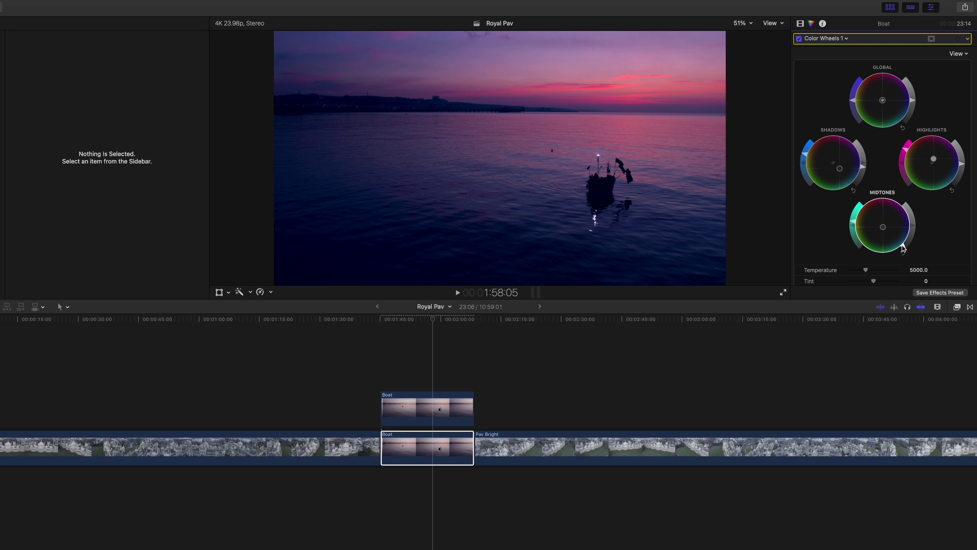
{"action": "left_click_drag", "start_coordinate": [903, 248], "coordinate": [906, 242]}
- Compare the ungraded and graded Boat footage by raising the connected copy's opacity to full and returning it to 0%
{"action": "left_click", "coordinate": [431, 396]}
{"action": "left_click", "coordinate": [430, 397]}
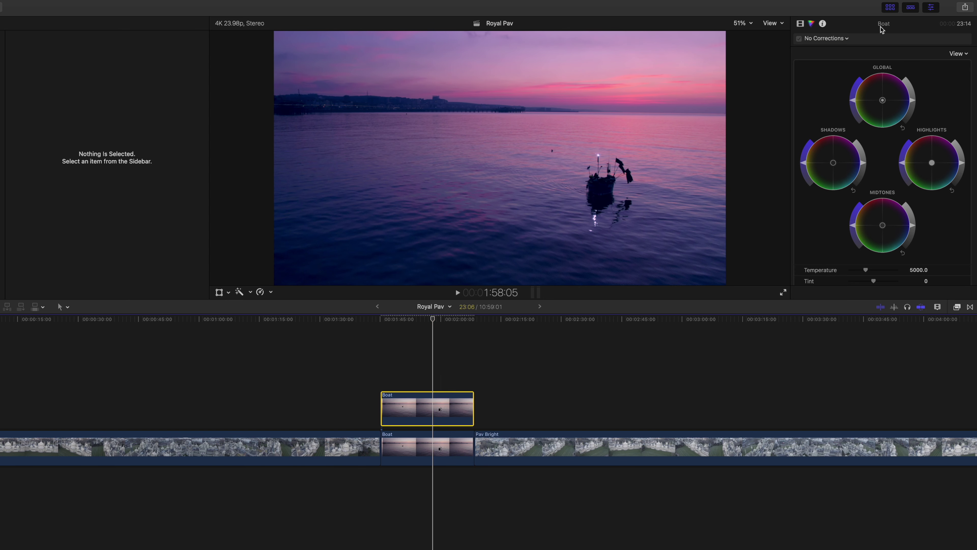
{"action": "left_click", "coordinate": [801, 23]}
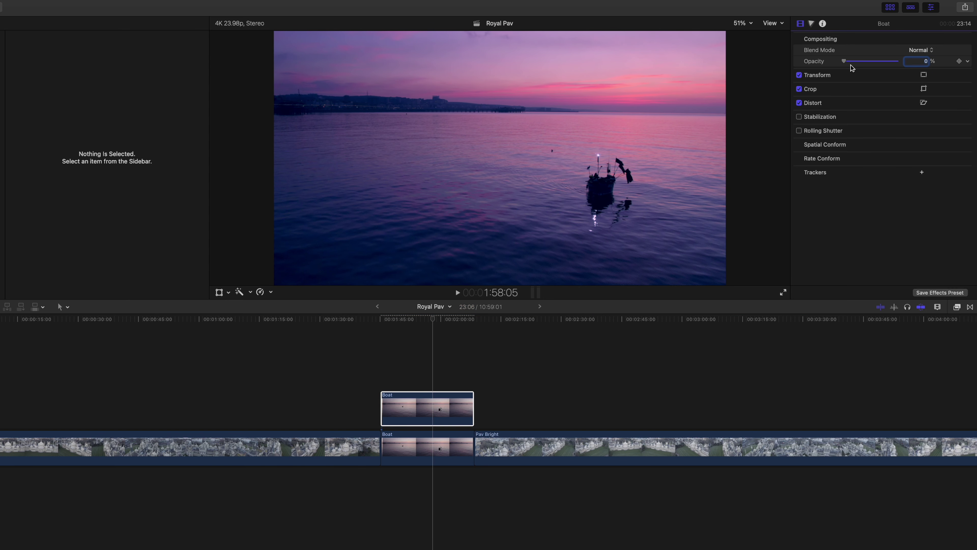
{"action": "left_click_drag", "start_coordinate": [848, 61], "coordinate": [889, 62]}
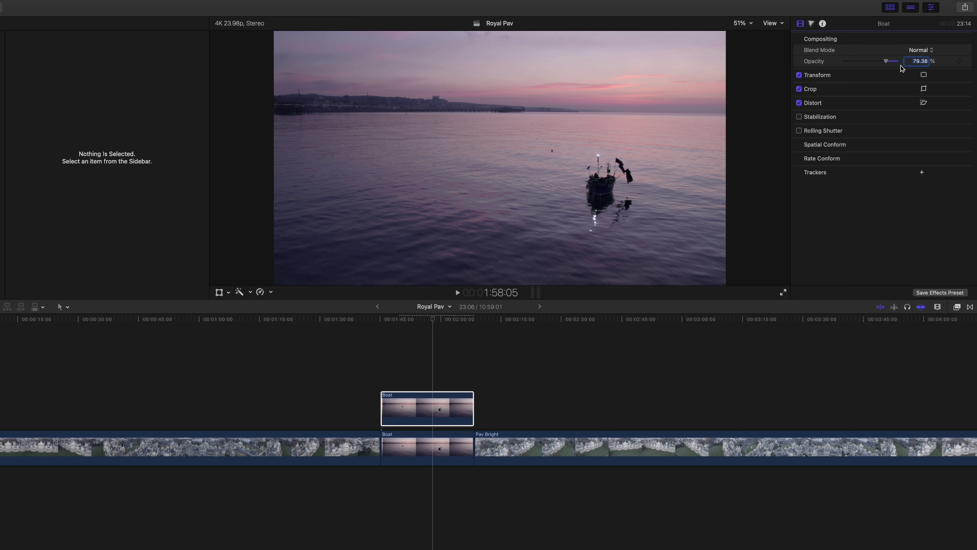
{"action": "left_click_drag", "start_coordinate": [886, 61], "coordinate": [894, 63]}
{"action": "left_click_drag", "start_coordinate": [898, 63], "coordinate": [832, 64]}
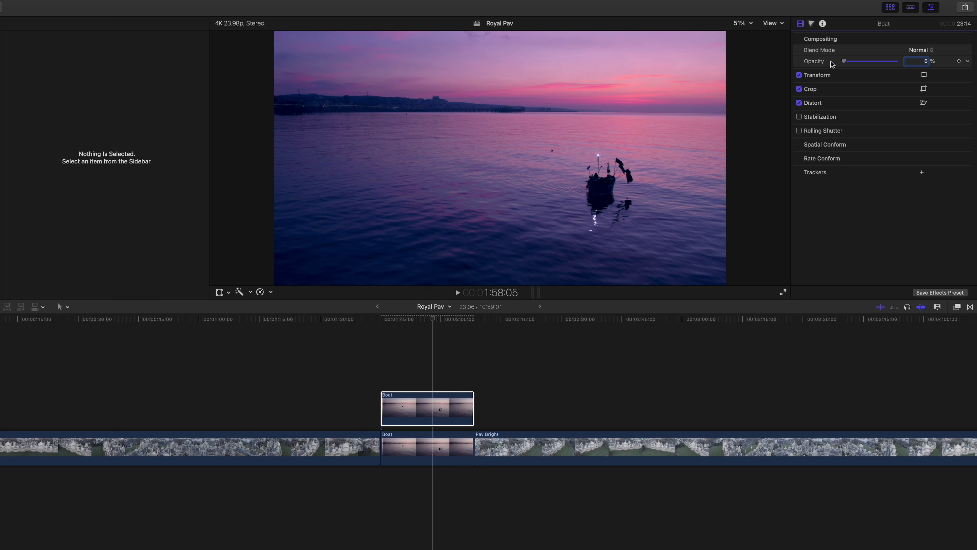
- Play back parts of the graded Pav darker clip and the graded Boat clip to review the results
{"action": "left_click", "coordinate": [387, 372]}
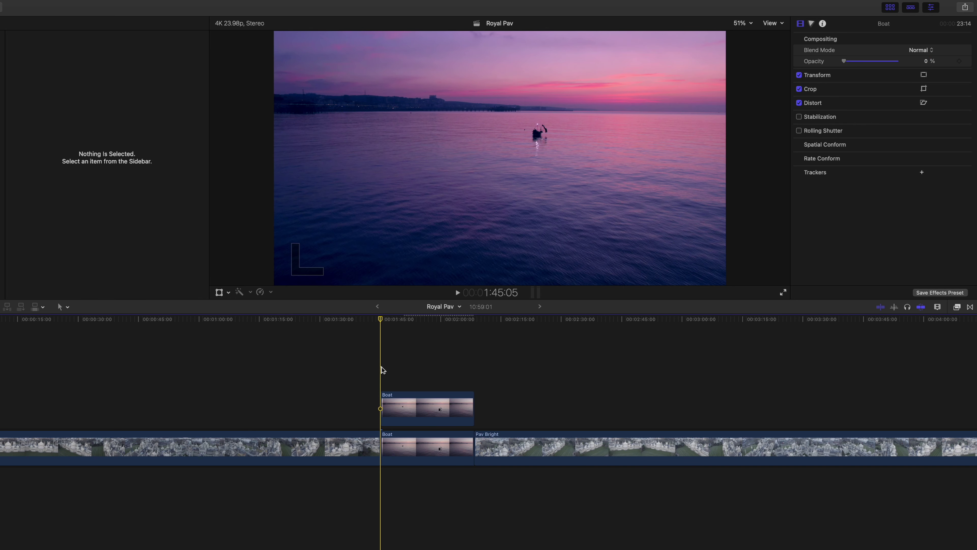
{"action": "left_click_drag", "start_coordinate": [339, 319], "coordinate": [17, 320]}
{"action": "key", "text": "space"}
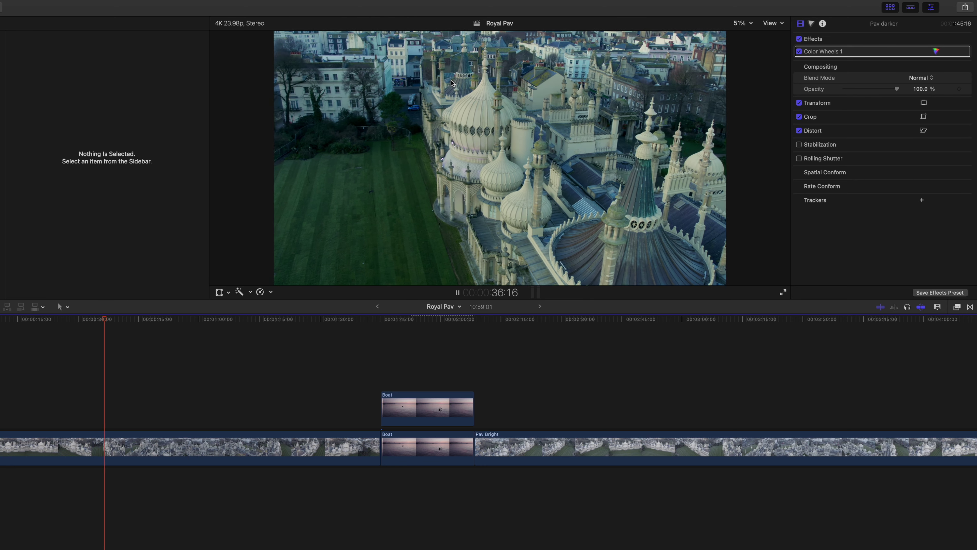
{"action": "left_click", "coordinate": [399, 374]}
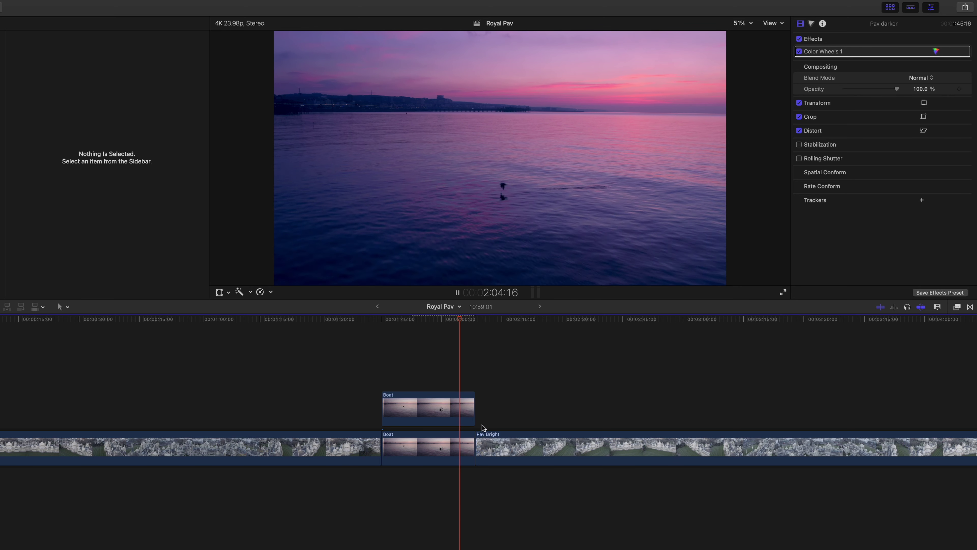
{"action": "key", "text": "space"}
- Enlarge the lower Boat clip beyond the frame edges with the Transform controls and play it back
{"action": "left_click", "coordinate": [423, 377]}
{"action": "left_click_drag", "start_coordinate": [273, 286], "coordinate": [162, 429]}
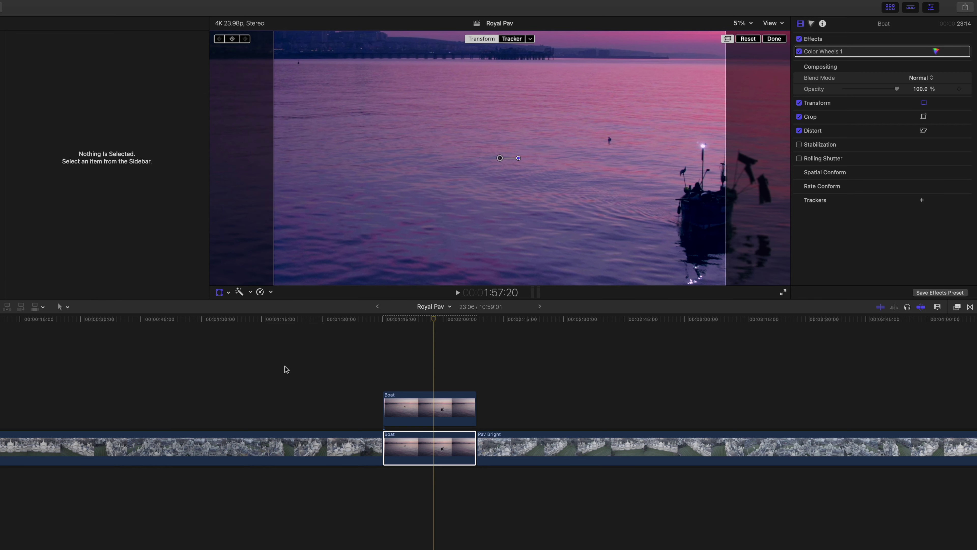
{"action": "key", "text": "space"}
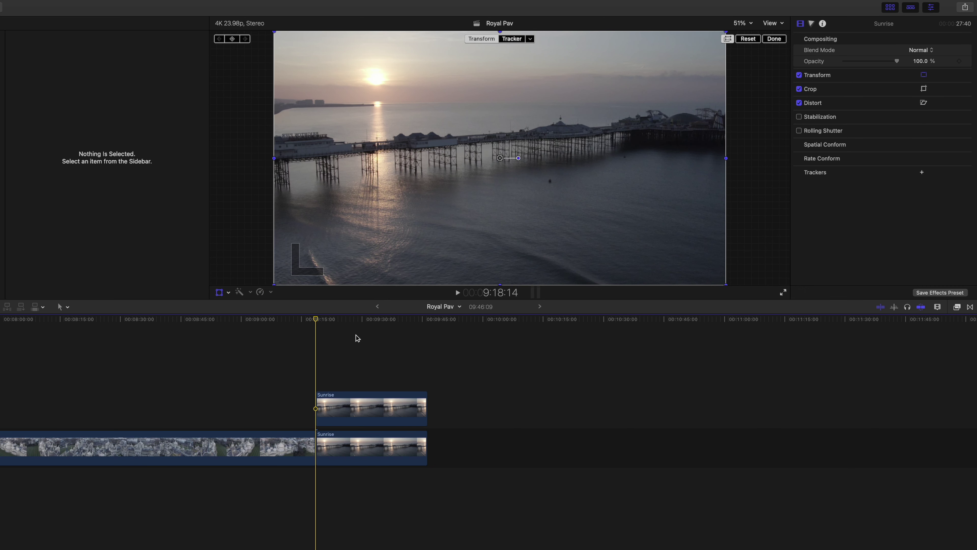
- Tint the shadows of the lower Sunrise clip slightly toward blue and raise their saturation a little, testing different saturation and brightness levels
{"action": "left_click", "coordinate": [349, 446]}
{"action": "key", "text": "super+6"}
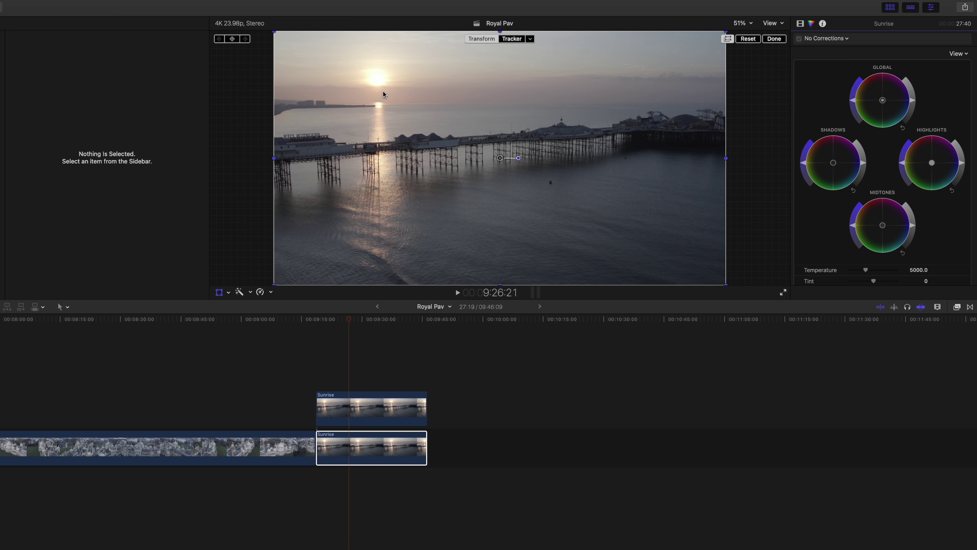
{"action": "left_click_drag", "start_coordinate": [833, 163], "coordinate": [851, 166]}
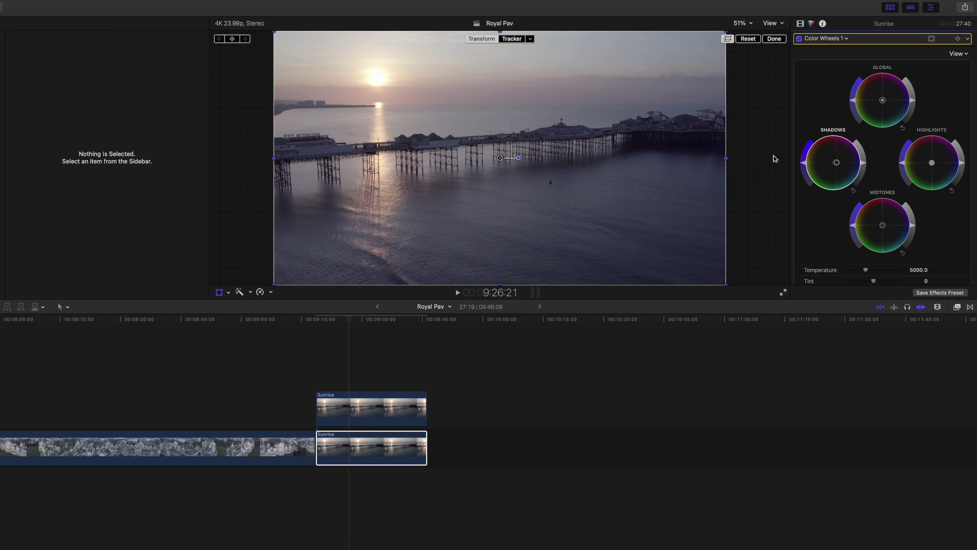
{"action": "left_click_drag", "start_coordinate": [804, 162], "coordinate": [815, 129]}
{"action": "left_click_drag", "start_coordinate": [813, 143], "coordinate": [821, 190]}
{"action": "left_click_drag", "start_coordinate": [817, 186], "coordinate": [804, 163]}
{"action": "mouse_move", "coordinate": [864, 163]}
{"action": "left_mouse_down"}
{"action": "mouse_move", "coordinate": [840, 131]}
{"action": "mouse_move", "coordinate": [871, 143]}
{"action": "mouse_move", "coordinate": [873, 164]}
{"action": "left_mouse_up"}
{"action": "left_click_drag", "start_coordinate": [848, 212], "coordinate": [865, 165]}
- Tint the Sunrise clip's highlights slightly toward orange, raise their saturation strongly and keep their brightness near neutral after testing a brighter level
{"action": "left_click_drag", "start_coordinate": [932, 166], "coordinate": [925, 160]}
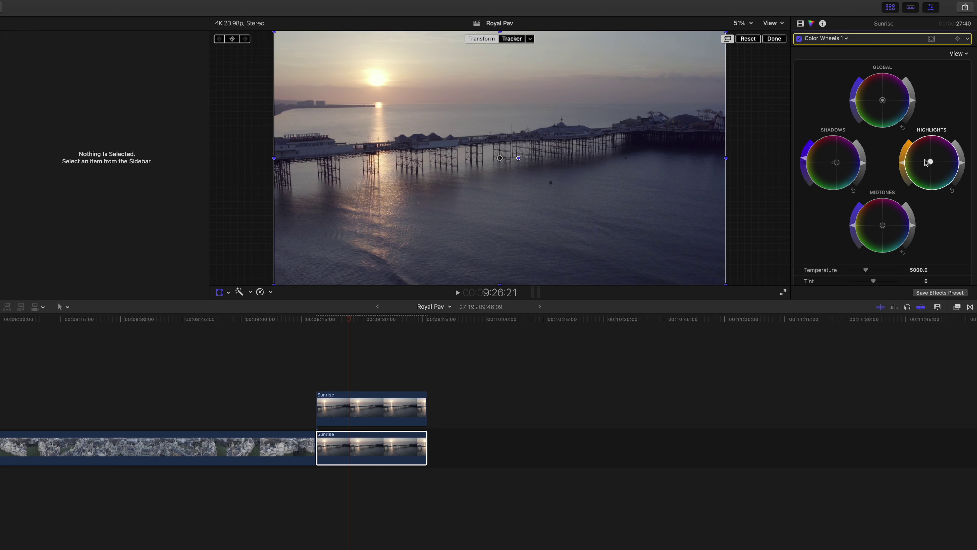
{"action": "left_click_drag", "start_coordinate": [926, 163], "coordinate": [912, 143]}
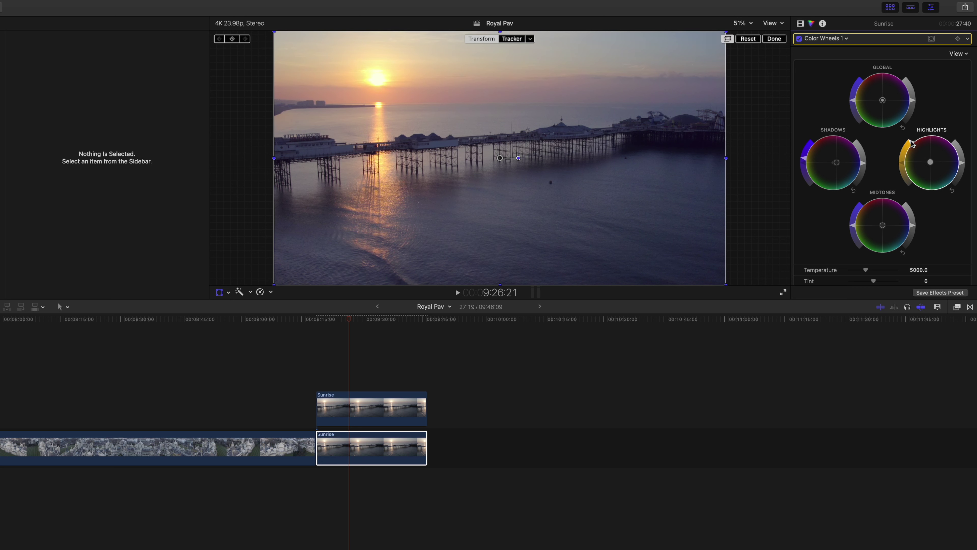
{"action": "mouse_move", "coordinate": [960, 164]}
{"action": "left_mouse_down"}
{"action": "mouse_move", "coordinate": [953, 181]}
{"action": "mouse_move", "coordinate": [964, 145]}
{"action": "left_mouse_up"}
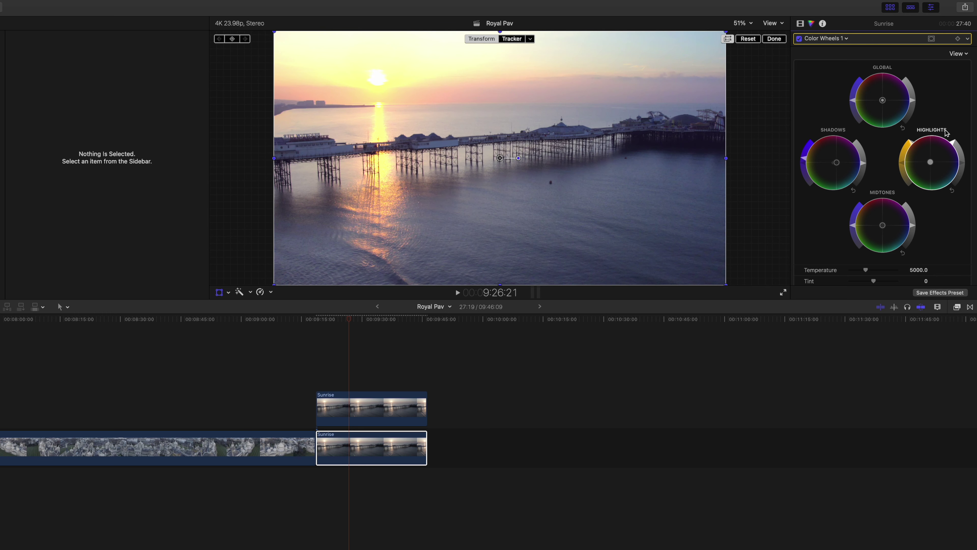
{"action": "left_click_drag", "start_coordinate": [951, 144], "coordinate": [963, 166]}
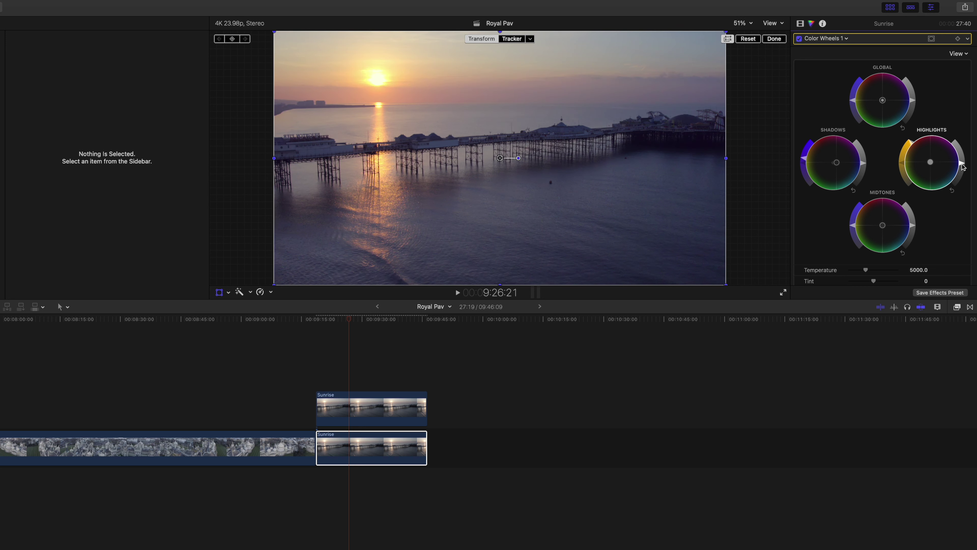